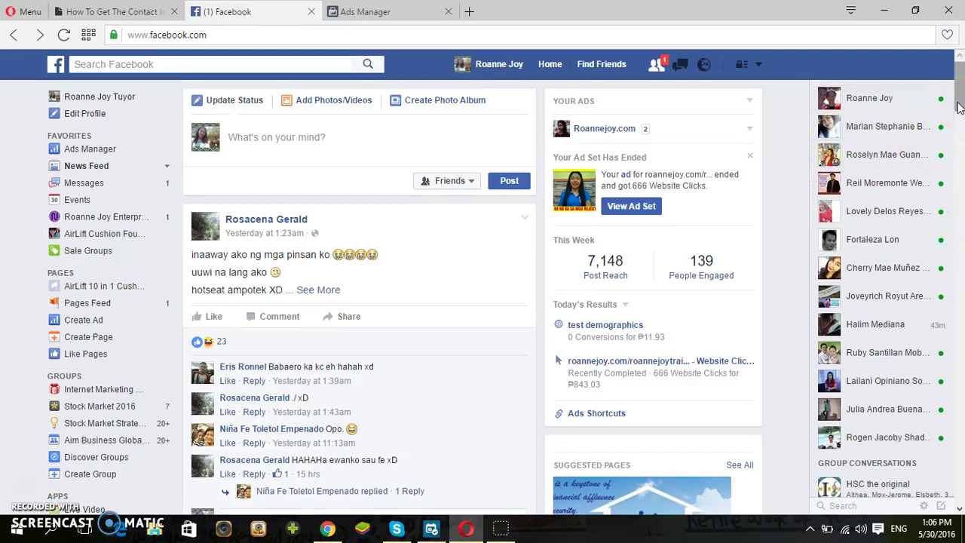
Step: Start creating a new ad through the Ads Shortcuts
scroll(959, 108, down, 2)
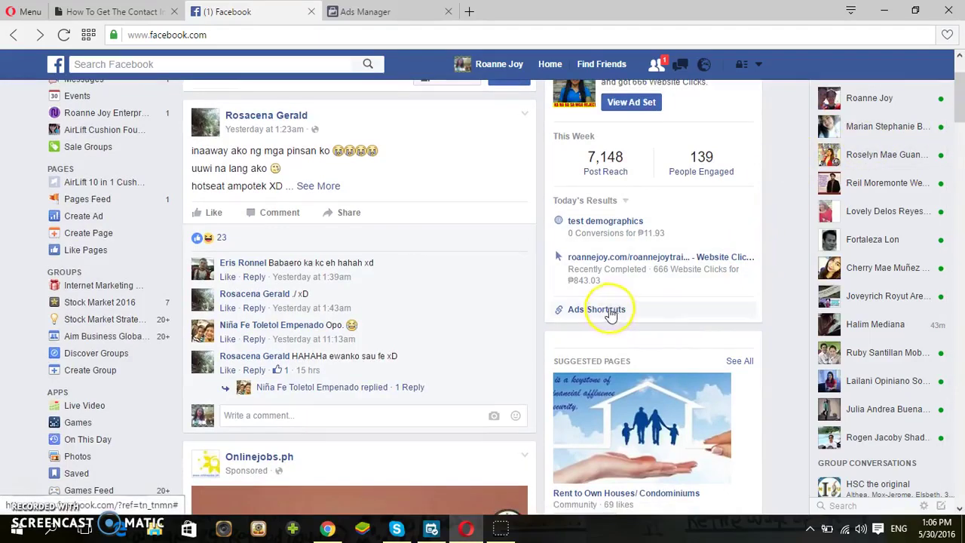
mouse_move(607, 313)
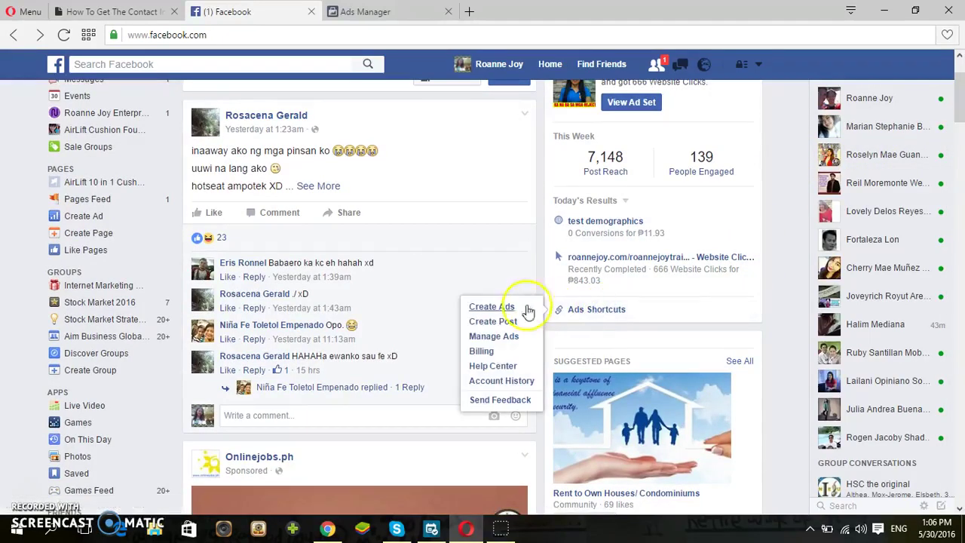
click(498, 309)
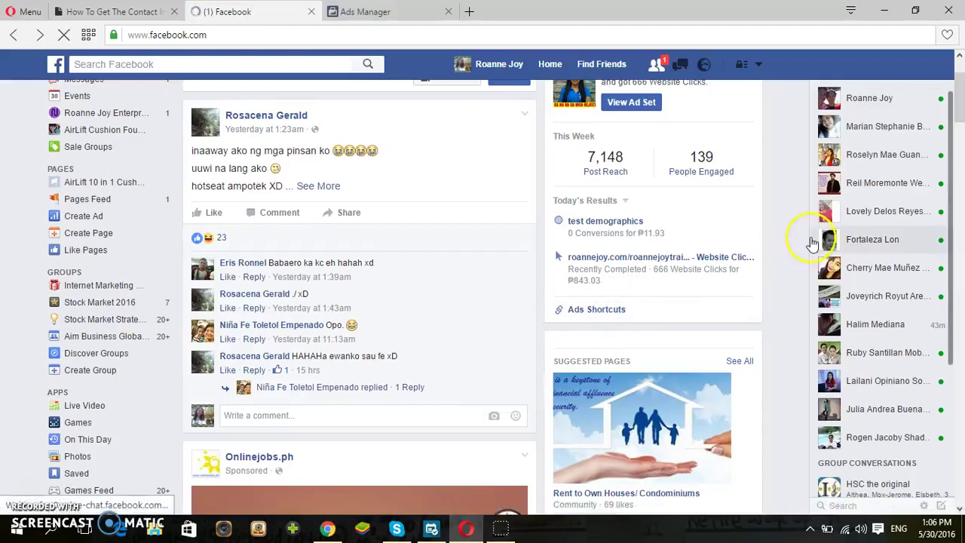
mouse_move(813, 240)
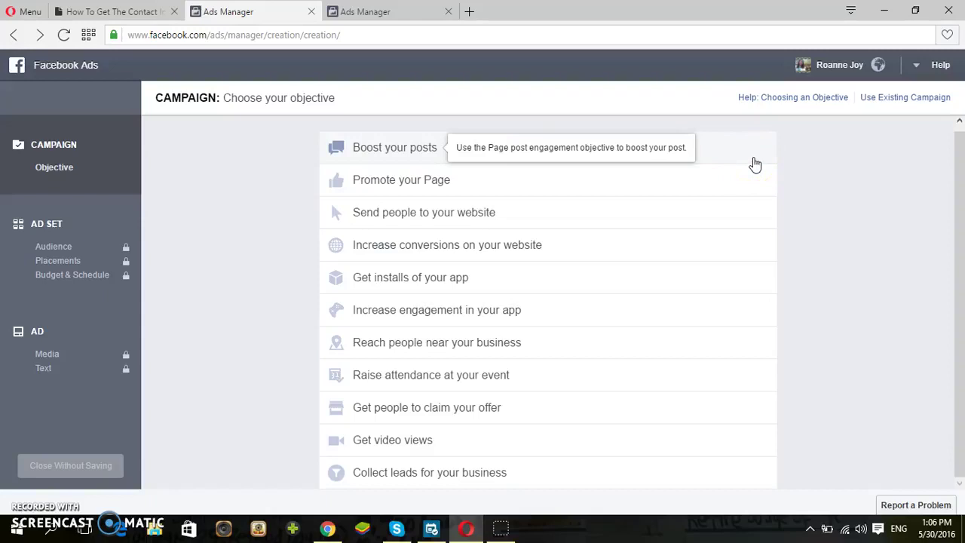
Step: Choose the objective "Send people to your website", name the campaign "Test Ads" and continue to the ad set
click(750, 181)
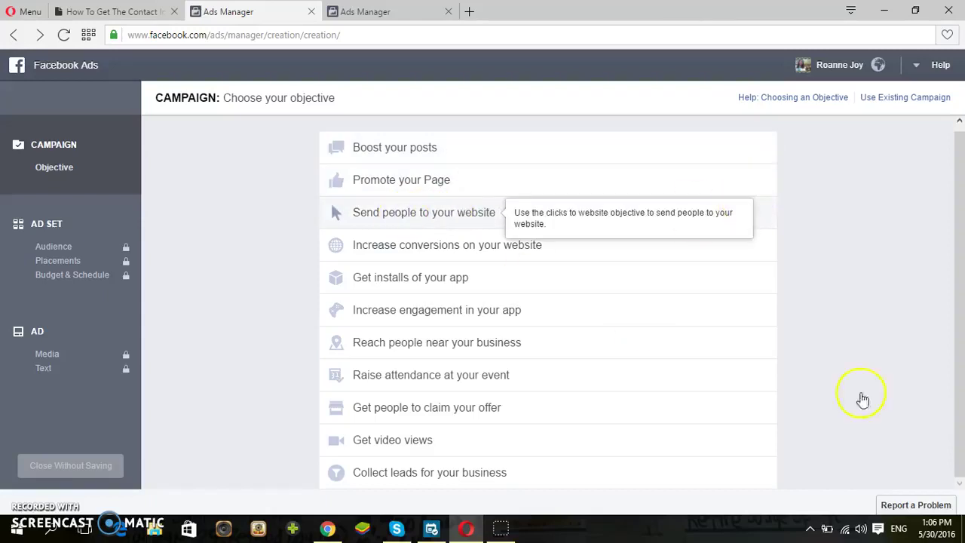
click(445, 222)
click(720, 360)
drag(724, 360, 638, 360)
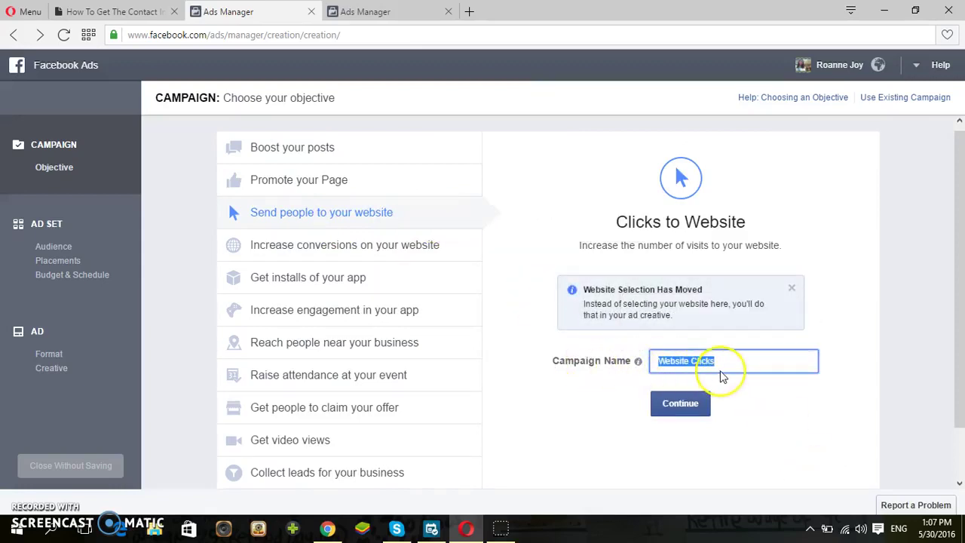
text(Test)
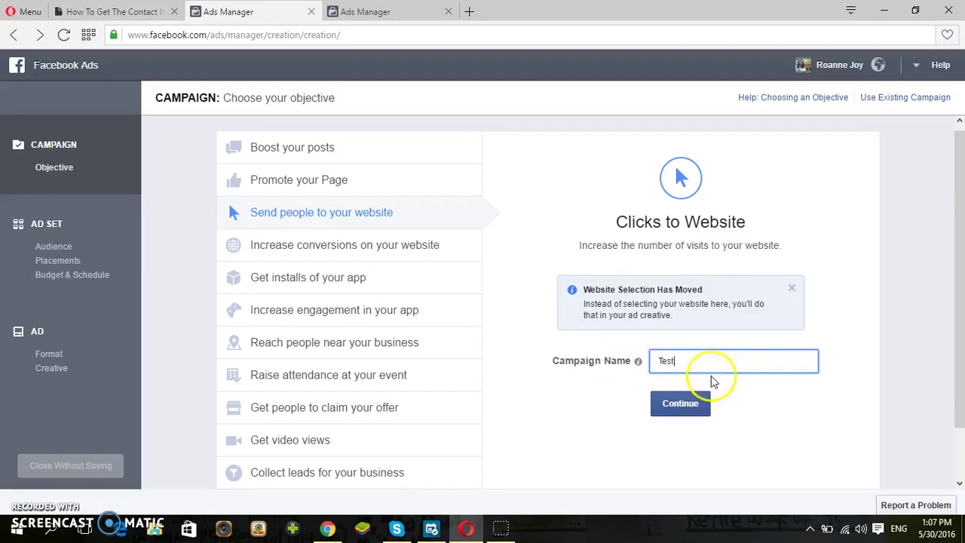
text( Ads)
click(692, 403)
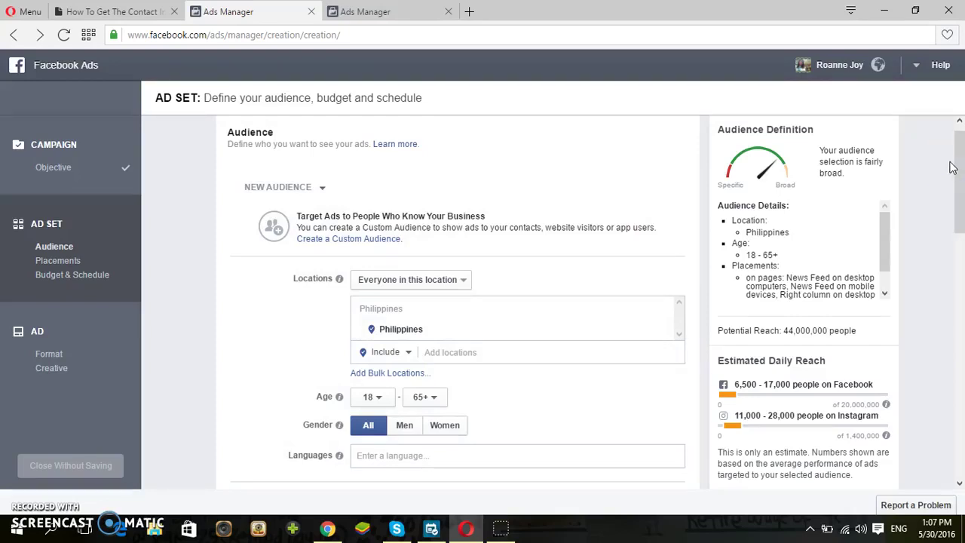
Step: Set the audience location to Metro Manila, Philippines
drag(959, 167, 961, 192)
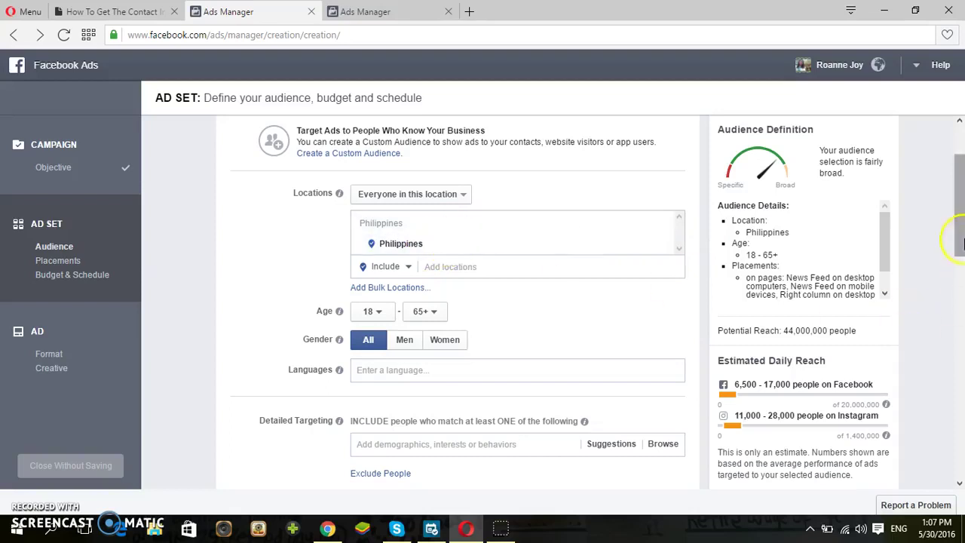
drag(961, 241, 961, 248)
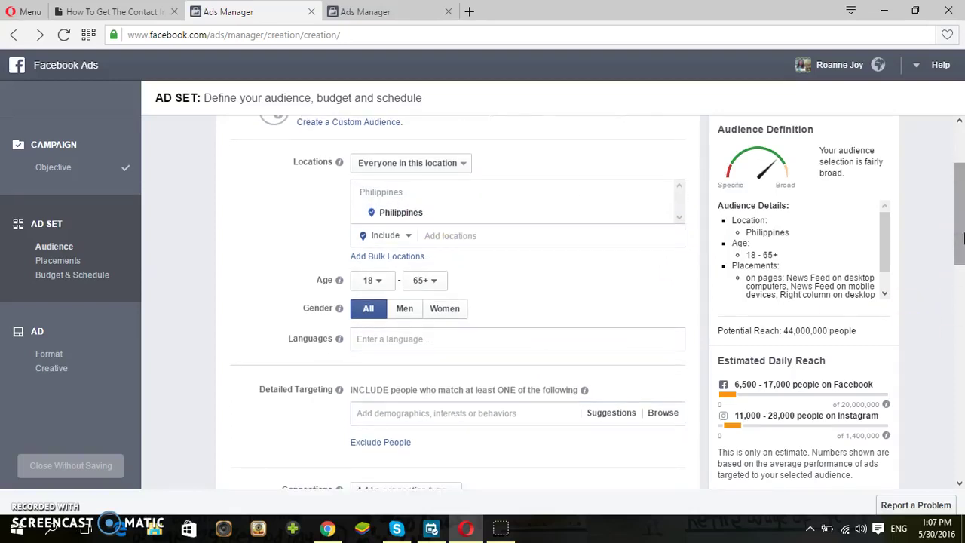
click(469, 236)
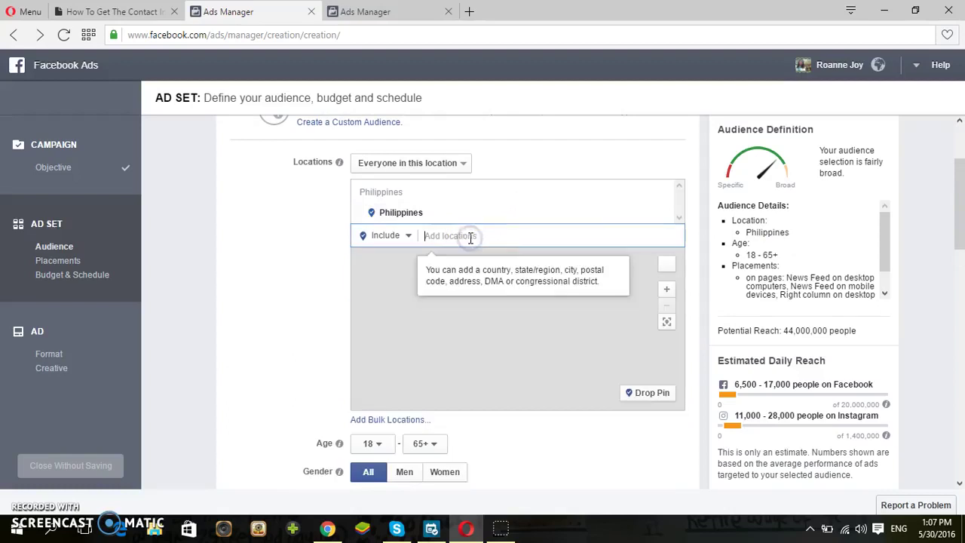
text(metro)
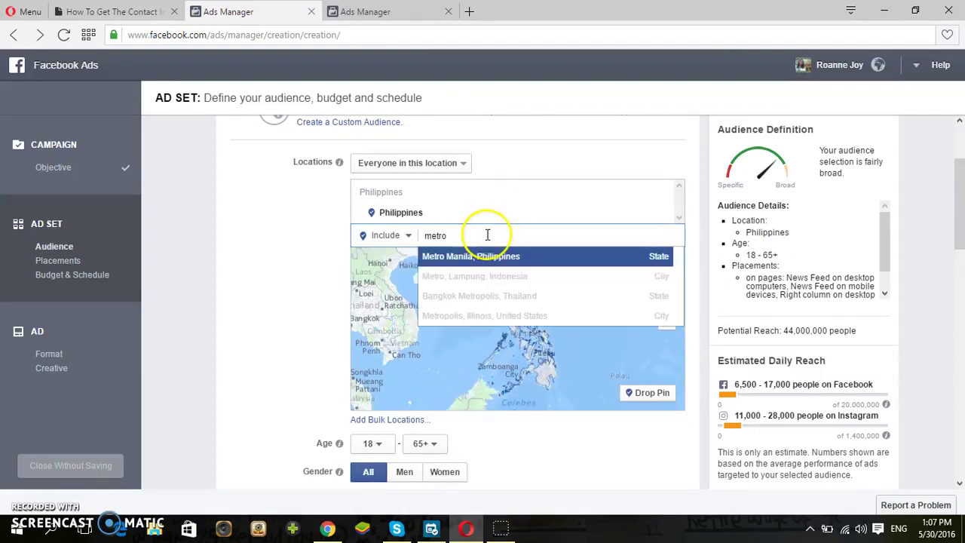
click(486, 257)
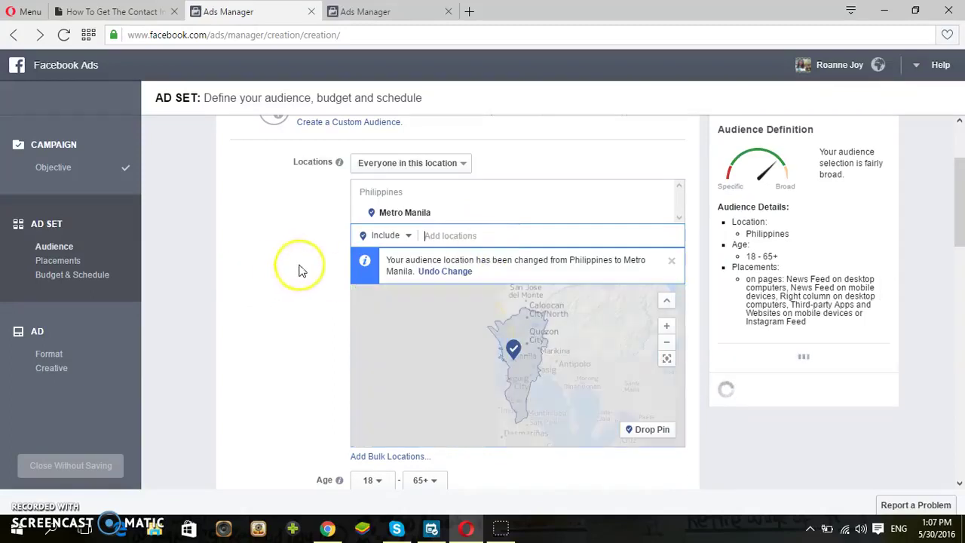
click(298, 265)
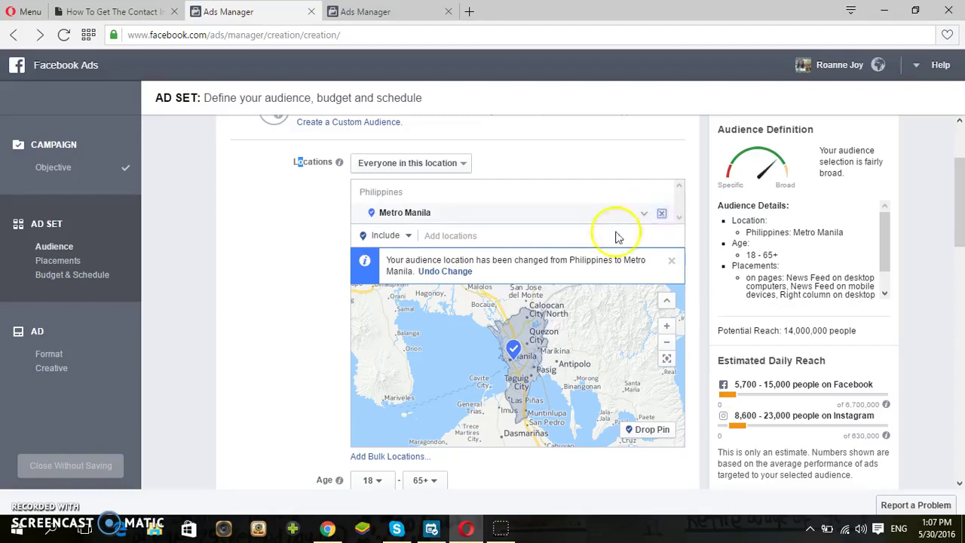
Step: Remove Metro Manila from the audience locations and add the whole Philippines instead
click(660, 214)
click(500, 191)
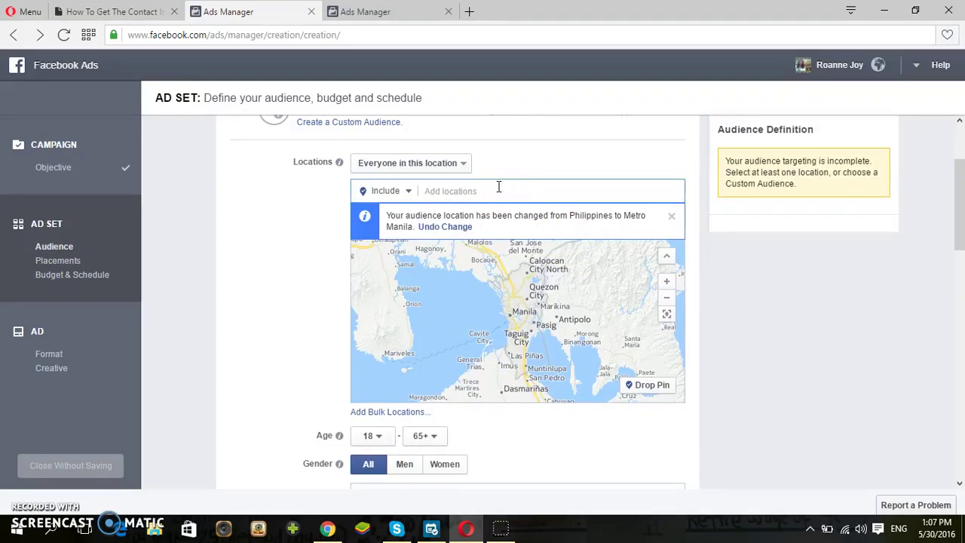
text(phili)
click(520, 212)
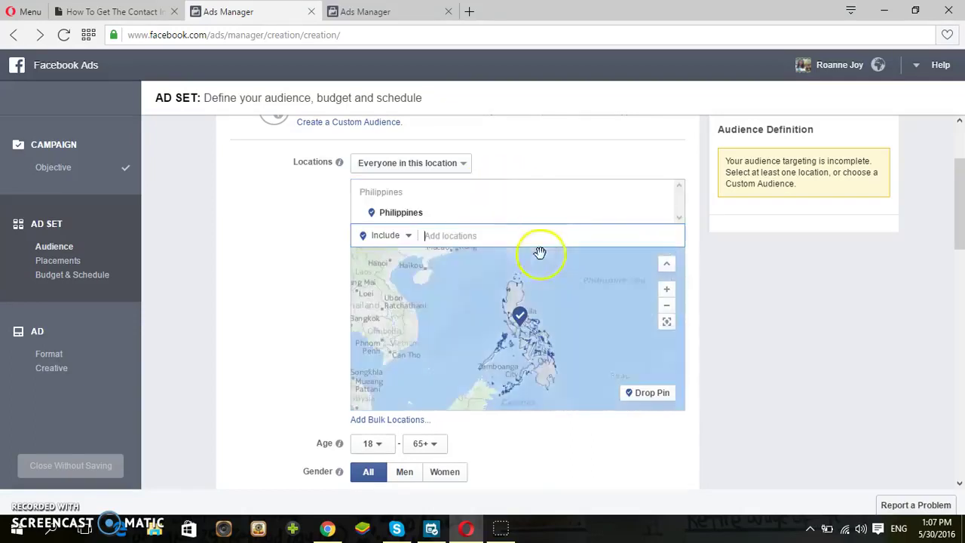
Step: Set the audience's maximum age to 40
scroll(332, 392, down, 3)
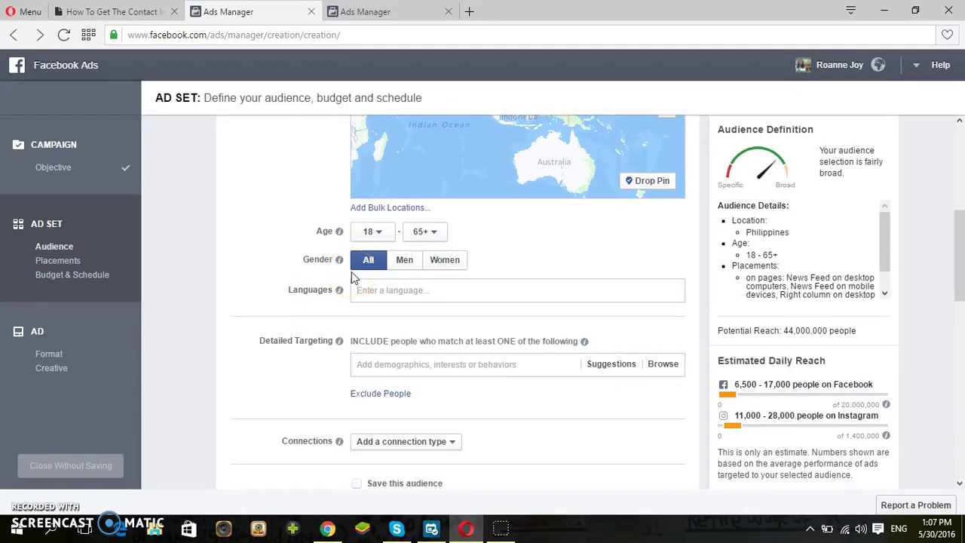
click(433, 237)
scroll(429, 404, down, 5)
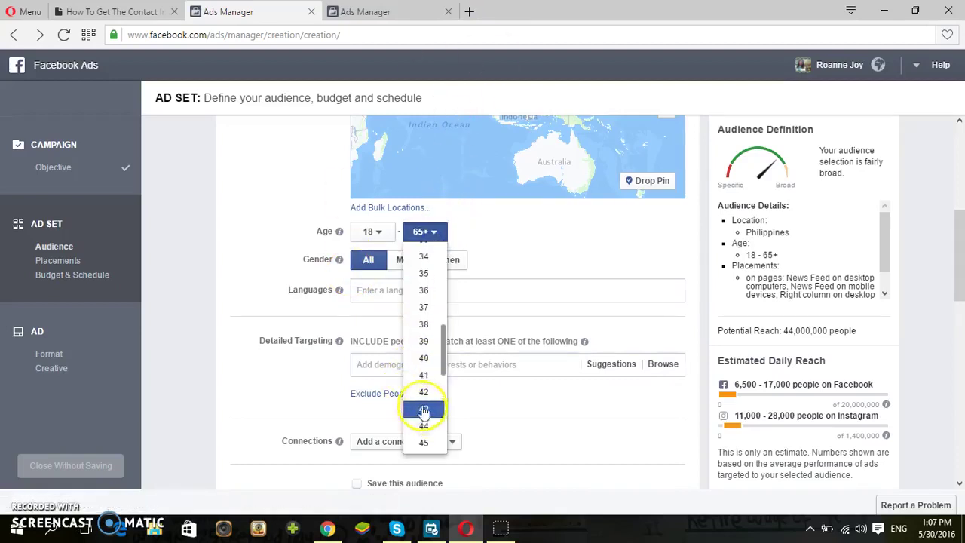
click(423, 359)
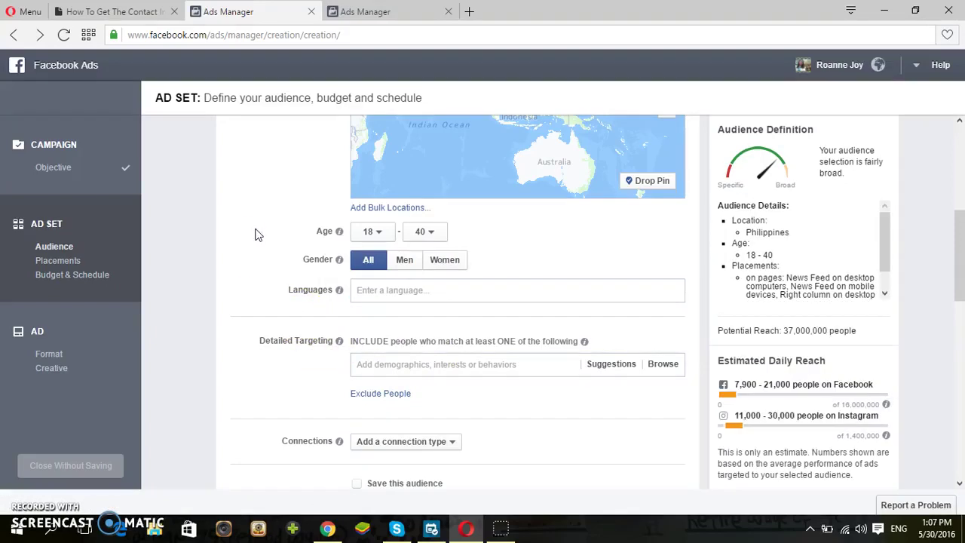
Step: Add the interest "Network Marketing" to the audience's detailed targeting
mouse_move(960, 241)
mouse_down()
mouse_move(961, 211)
mouse_move(957, 241)
mouse_up()
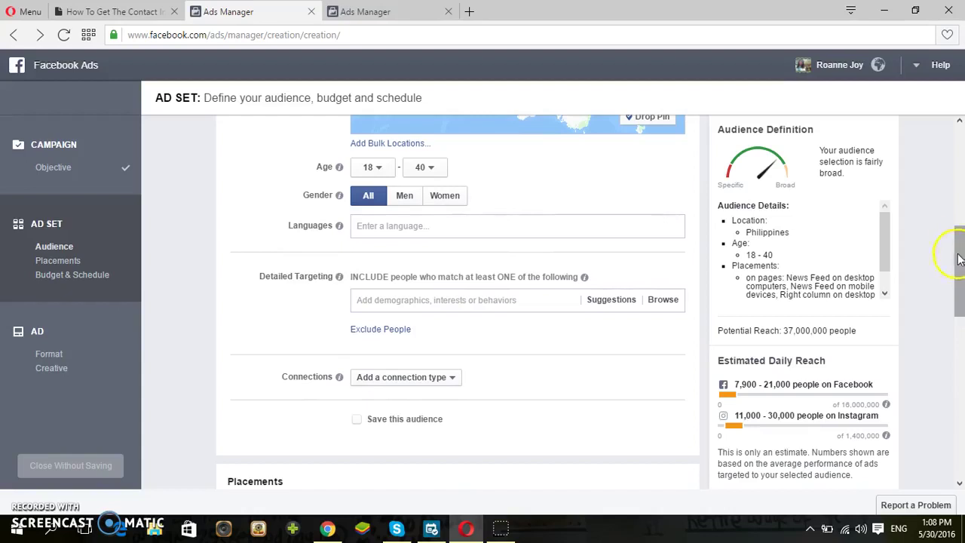
drag(960, 260, 960, 264)
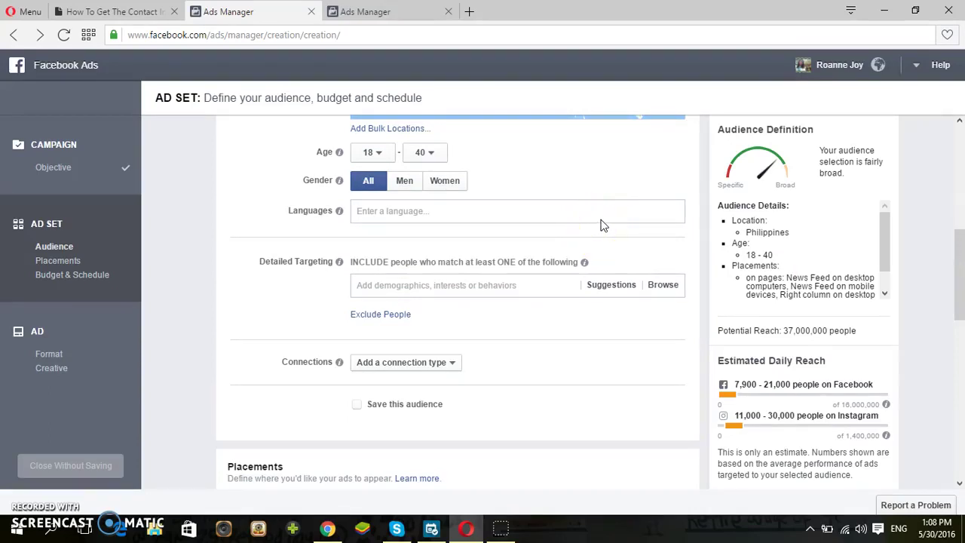
click(539, 283)
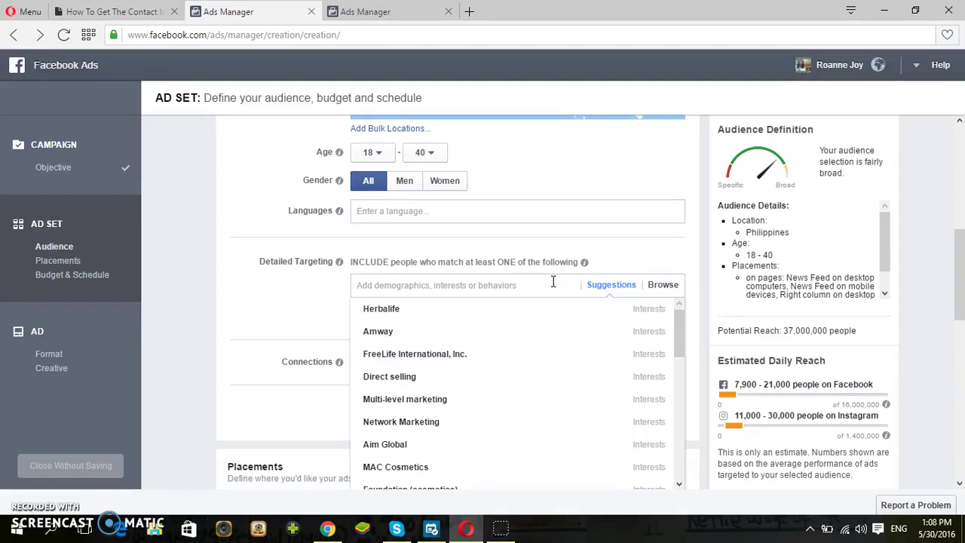
text(n)
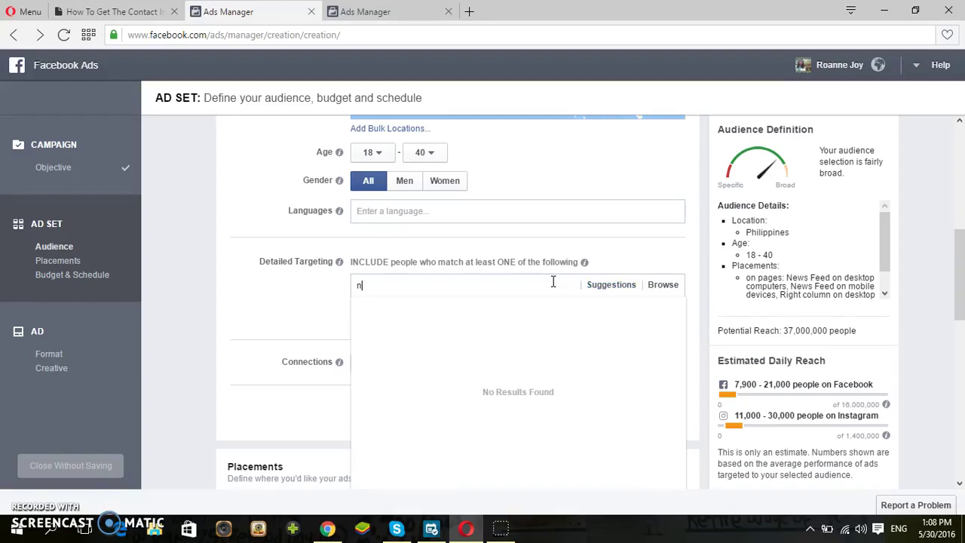
click(492, 278)
text(etwork)
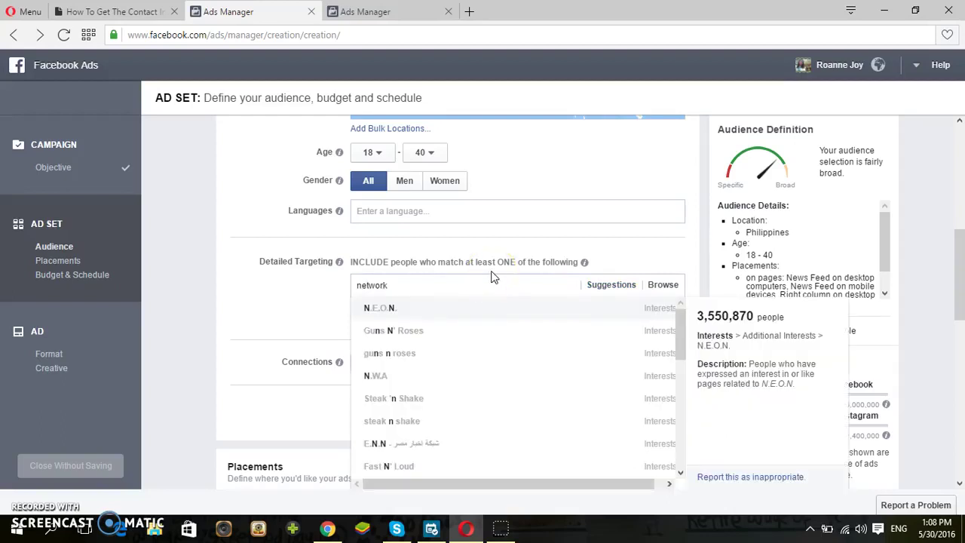
text( m)
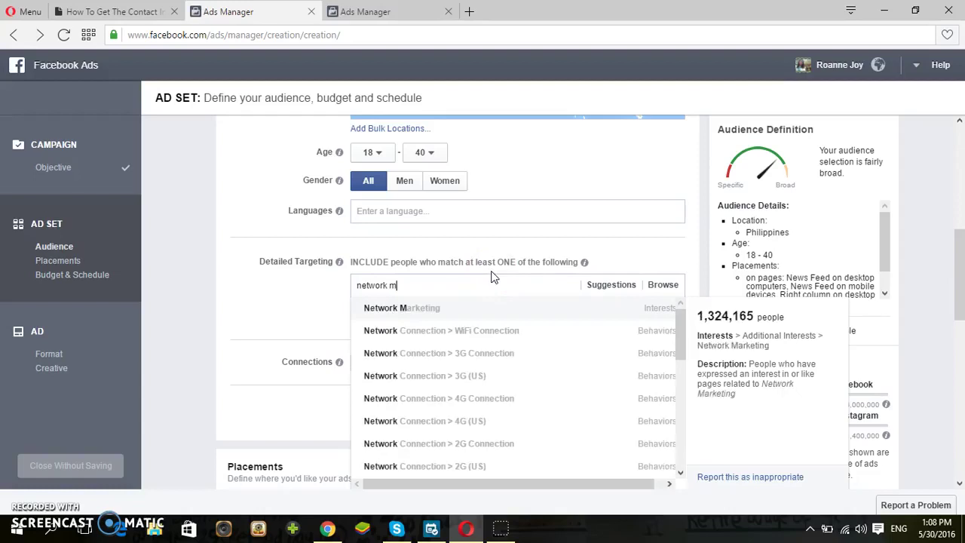
click(465, 307)
Step: Add the interest "Online shopping" to the audience's detailed targeting
click(468, 337)
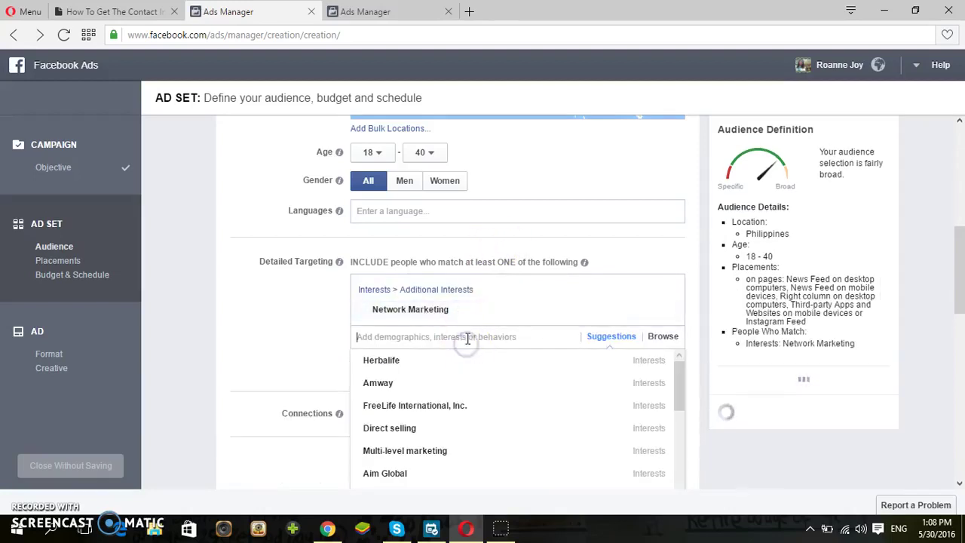
text(online)
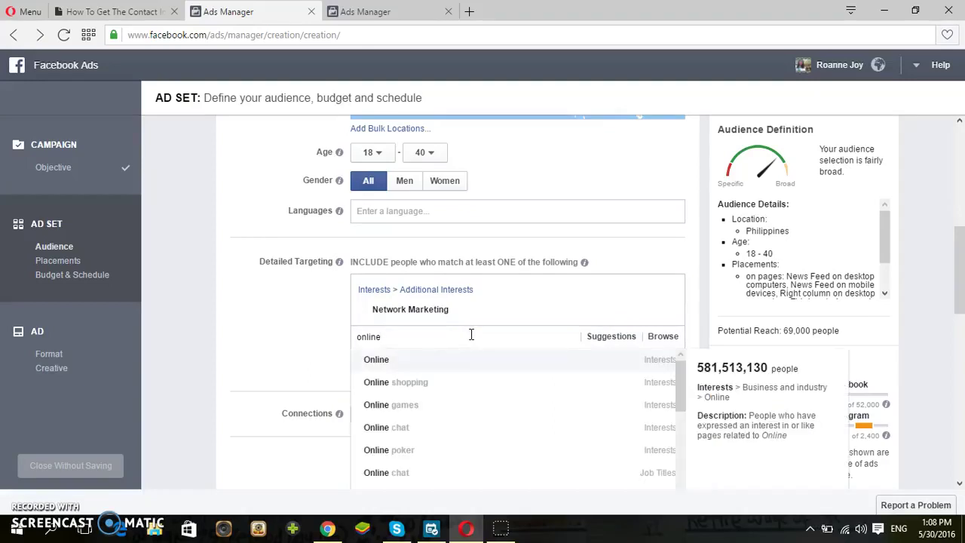
key(Down)
key(Return)
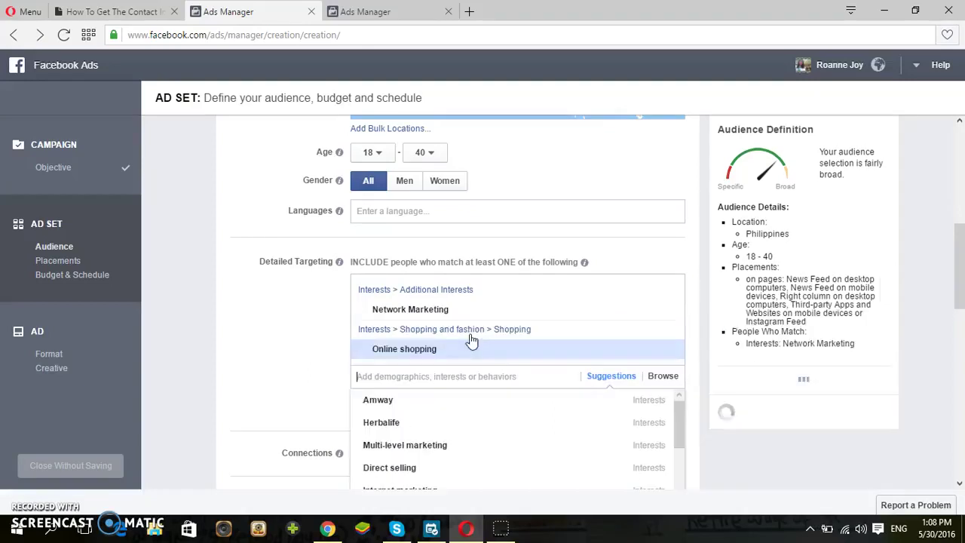
click(251, 351)
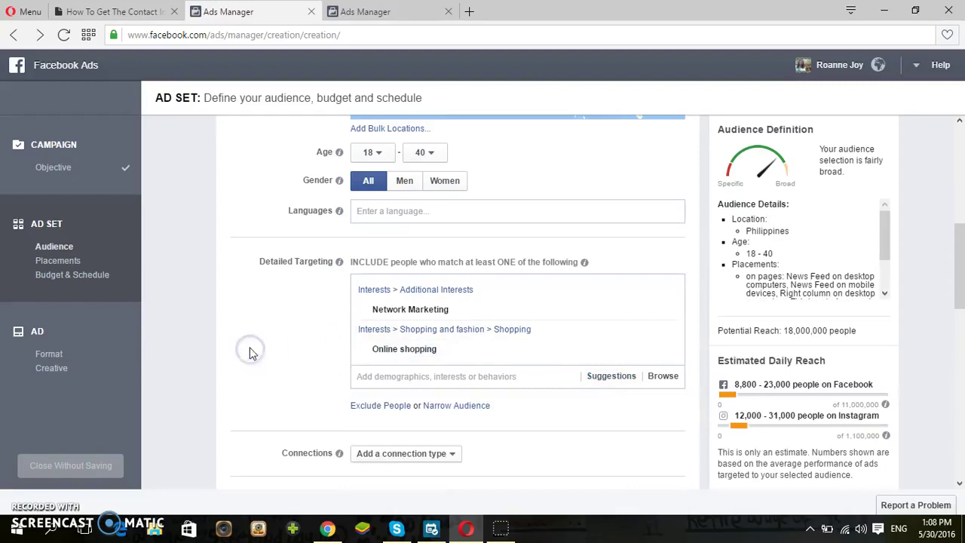
Step: Remove the "Online shopping" interest from the detailed targeting
scroll(250, 351, down, 2)
mouse_move(958, 276)
mouse_down()
mouse_move(958, 285)
mouse_move(960, 260)
mouse_up()
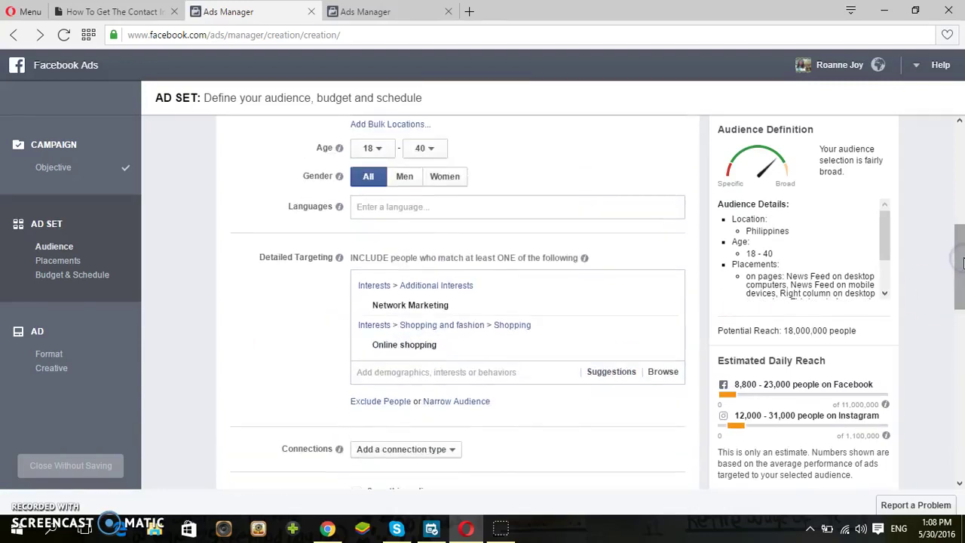
scroll(963, 261, up, 5)
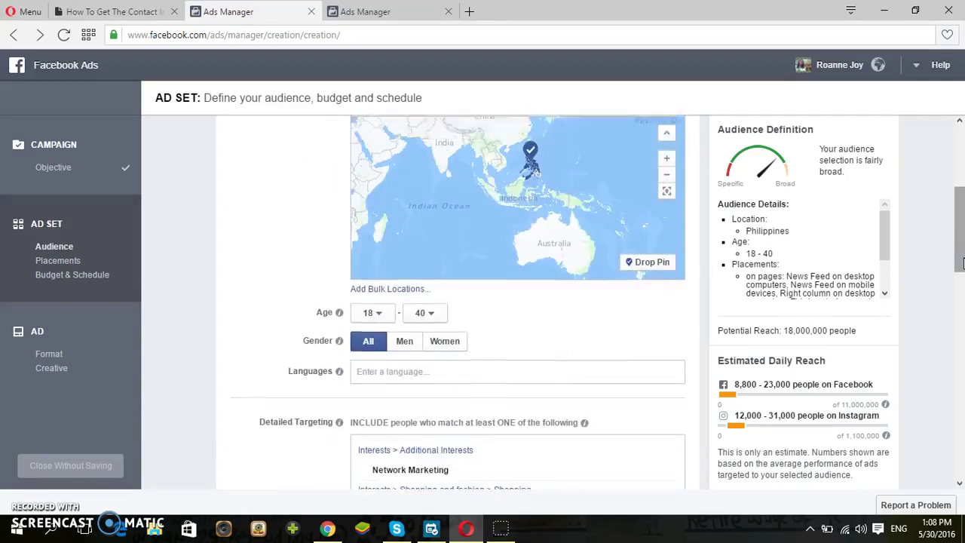
scroll(962, 262, down, 5)
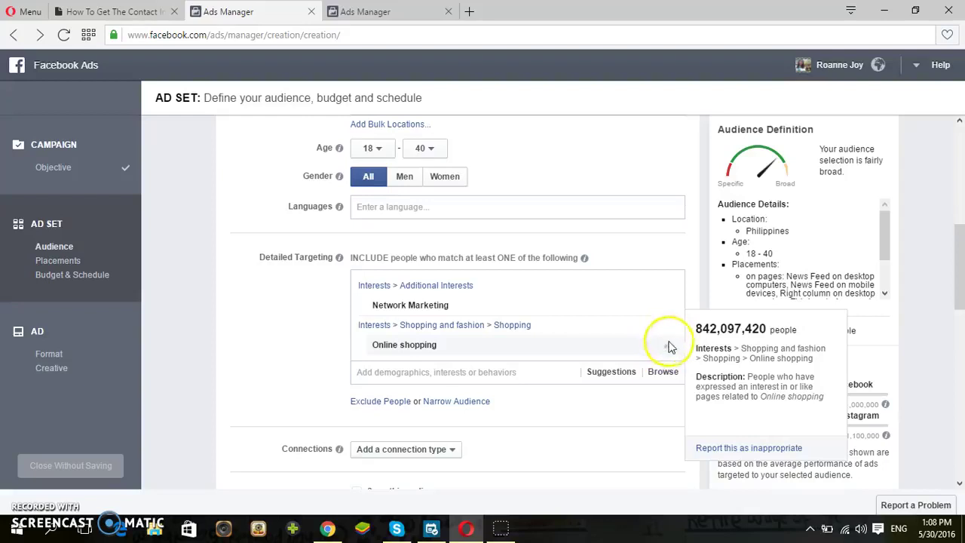
click(664, 345)
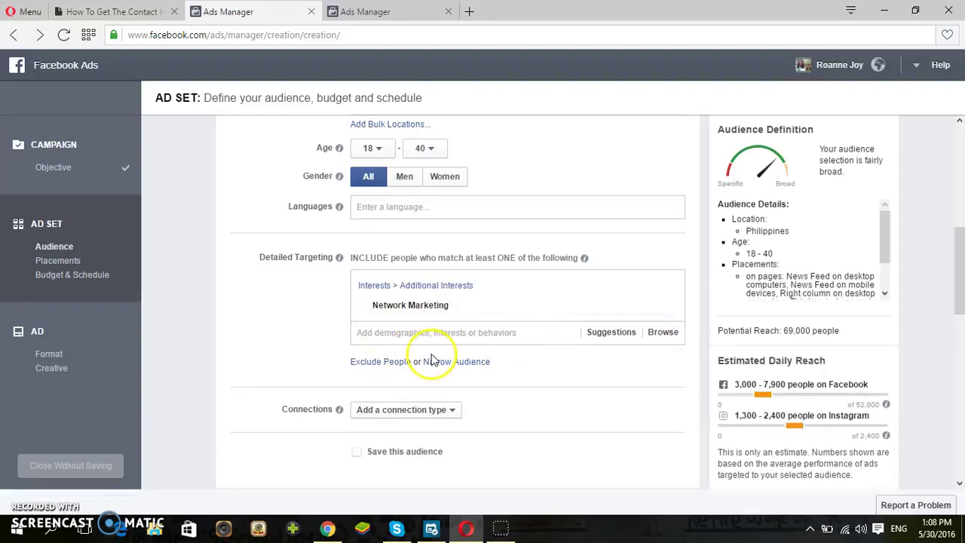
Step: Exclude Mobile News Feed, Instagram and Audience Network from the ad placements, keeping Desktop News Feed and Desktop Right Column
mouse_move(461, 306)
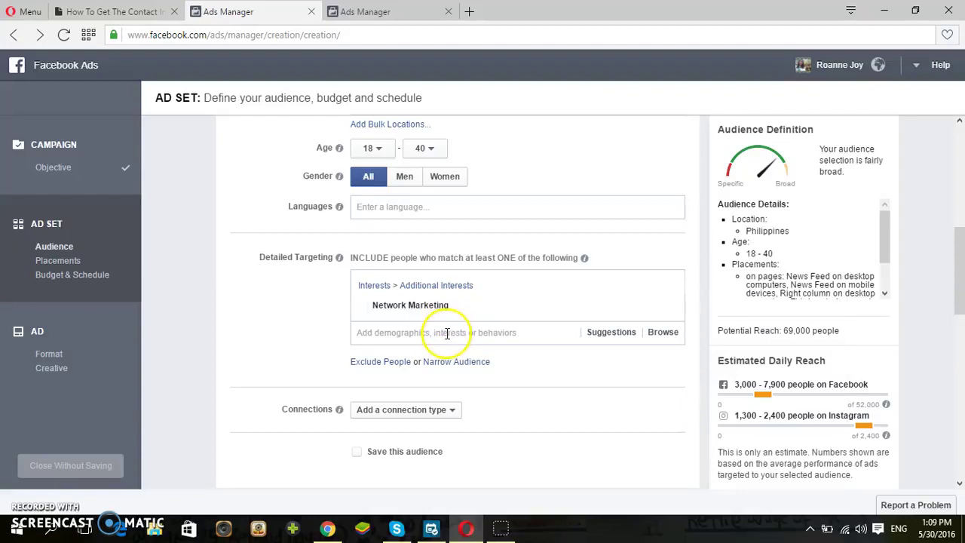
drag(960, 266, 962, 342)
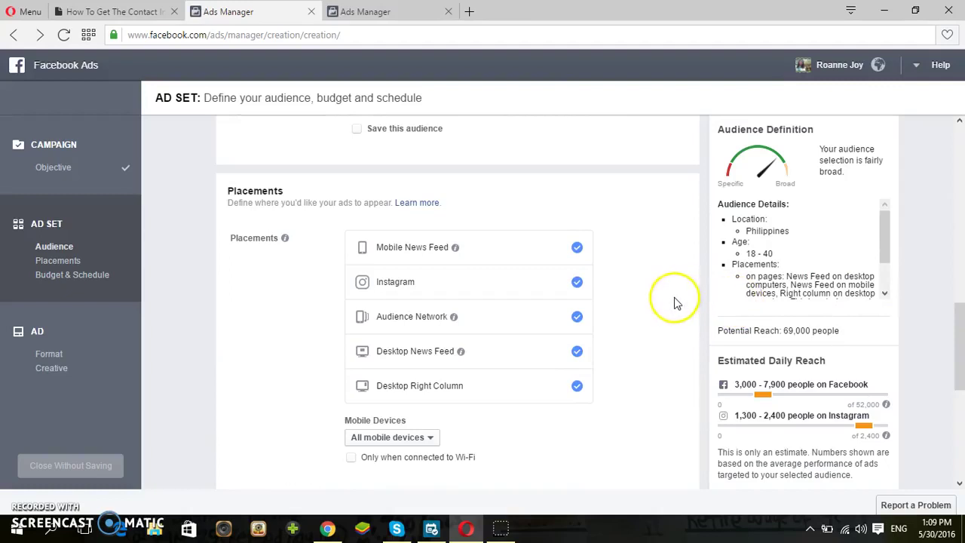
click(579, 248)
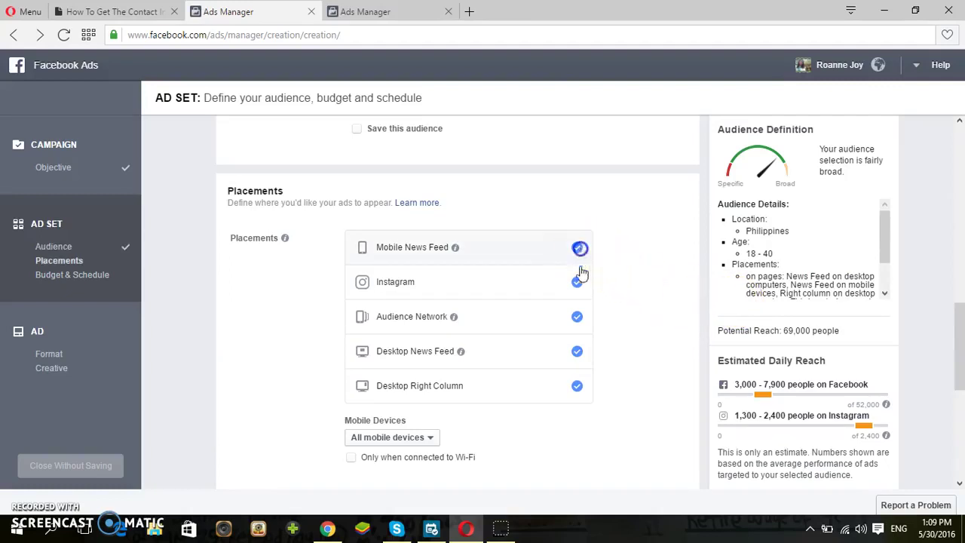
click(577, 281)
click(577, 316)
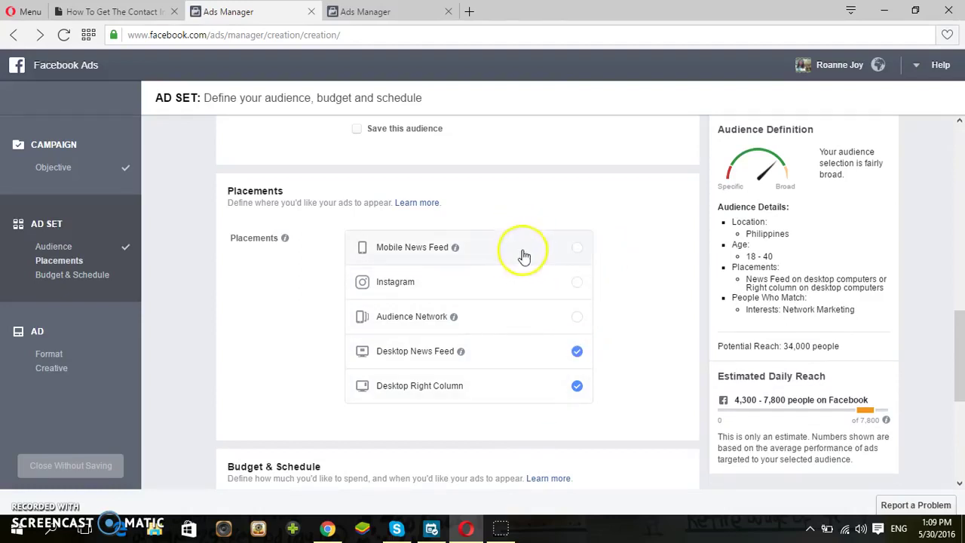
click(551, 248)
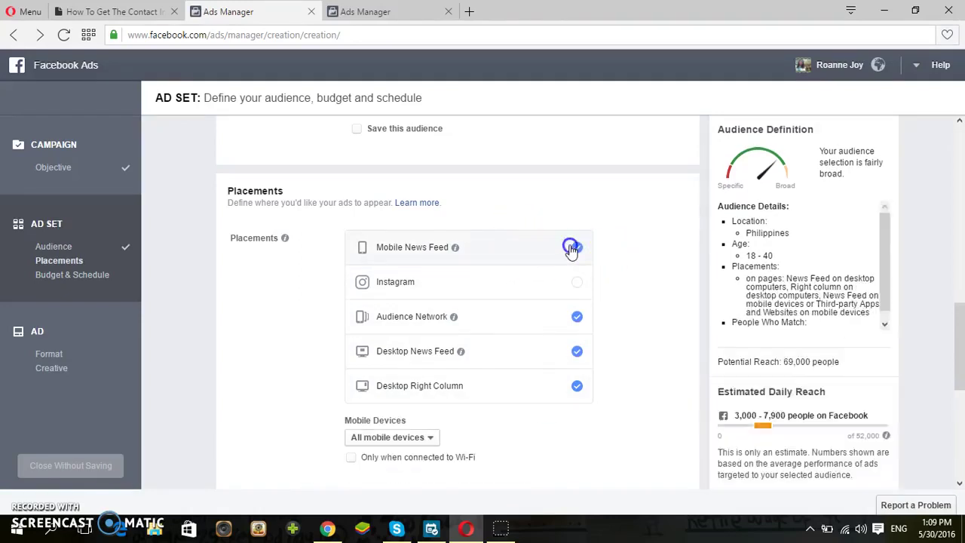
click(573, 247)
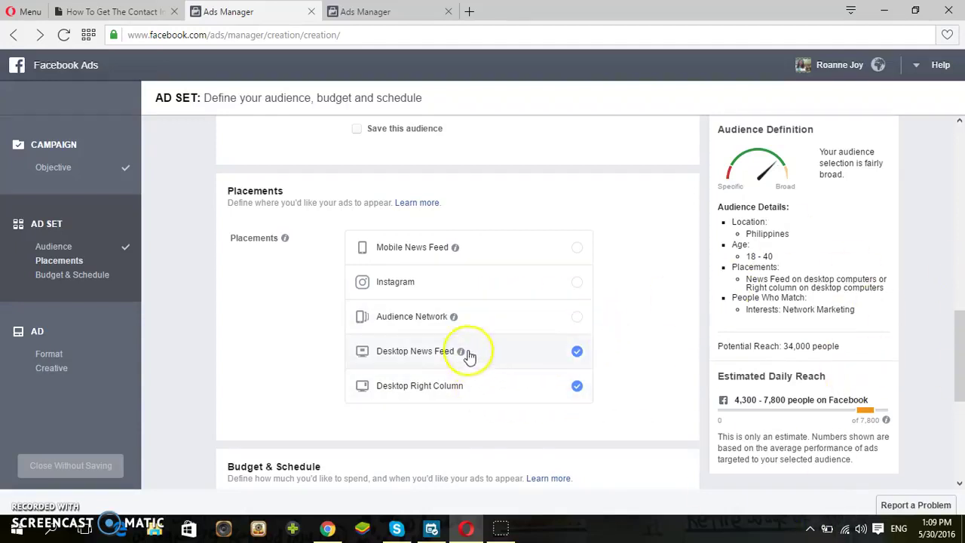
Step: Set the ad set's daily budget to ₱100.00
scroll(588, 354, down, 1)
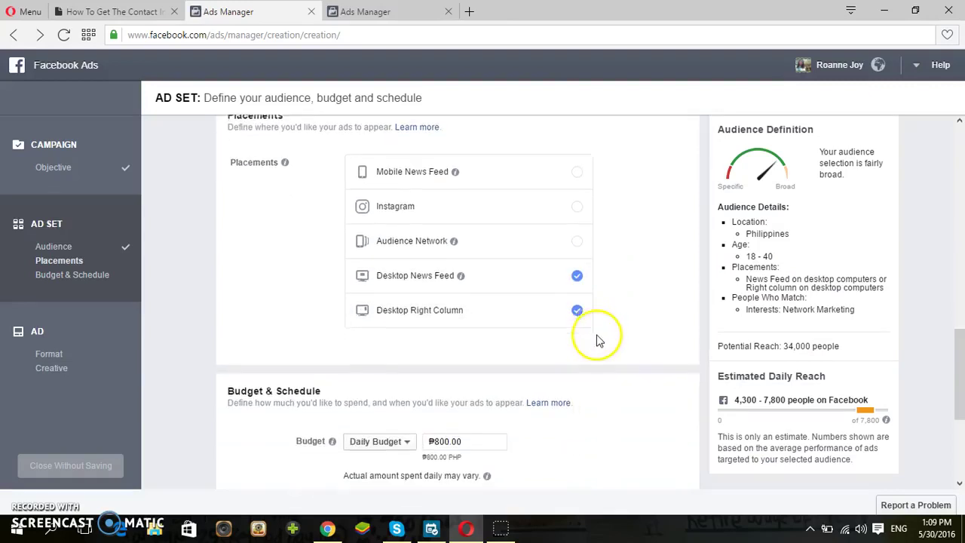
scroll(588, 347, down, 1)
click(437, 376)
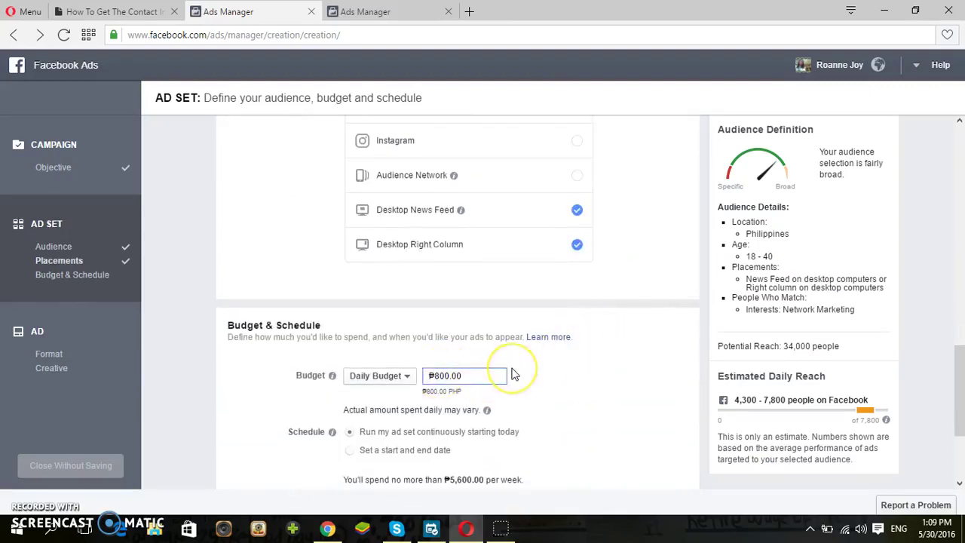
key(BackSpace)
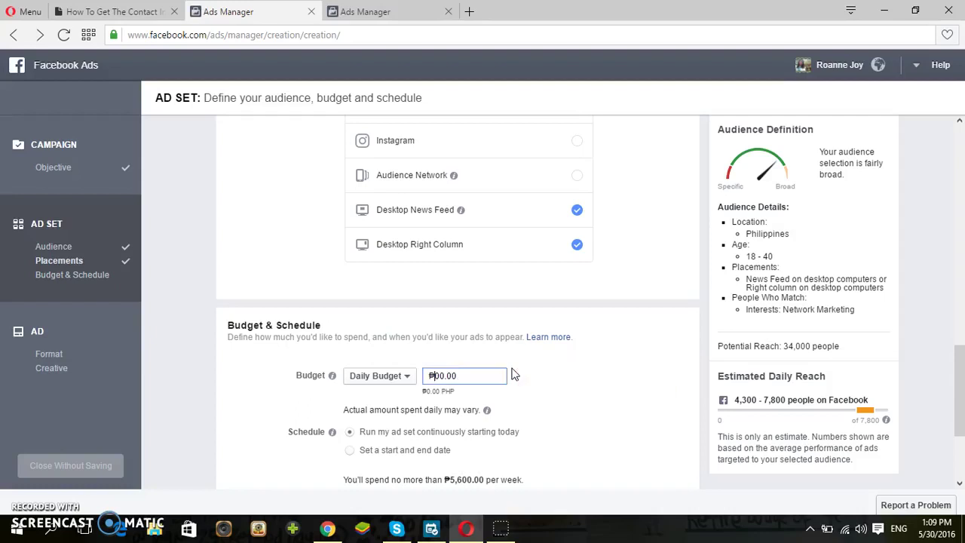
click(563, 381)
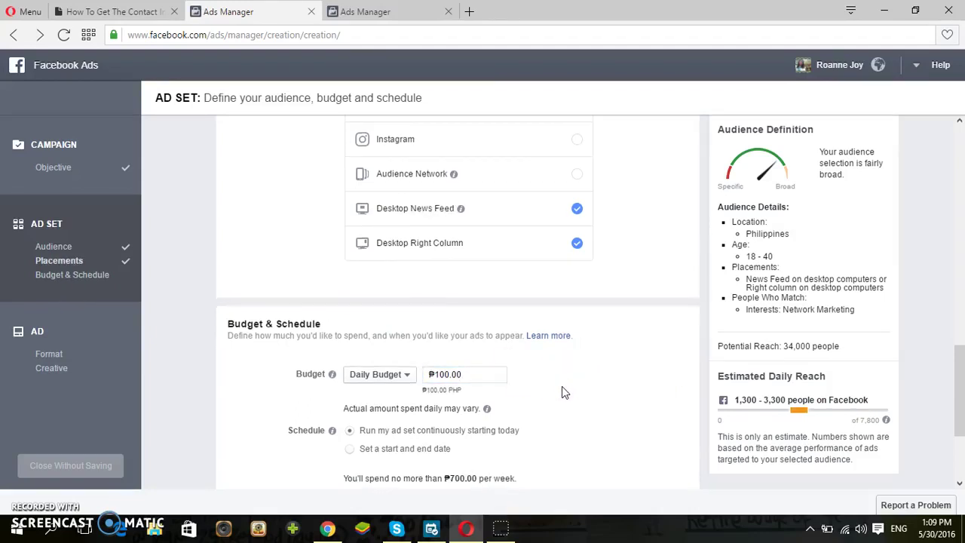
Step: Schedule the ad set with a start and end date, ending on June 2, 2016
scroll(561, 386, down, 1)
scroll(562, 385, down, 1)
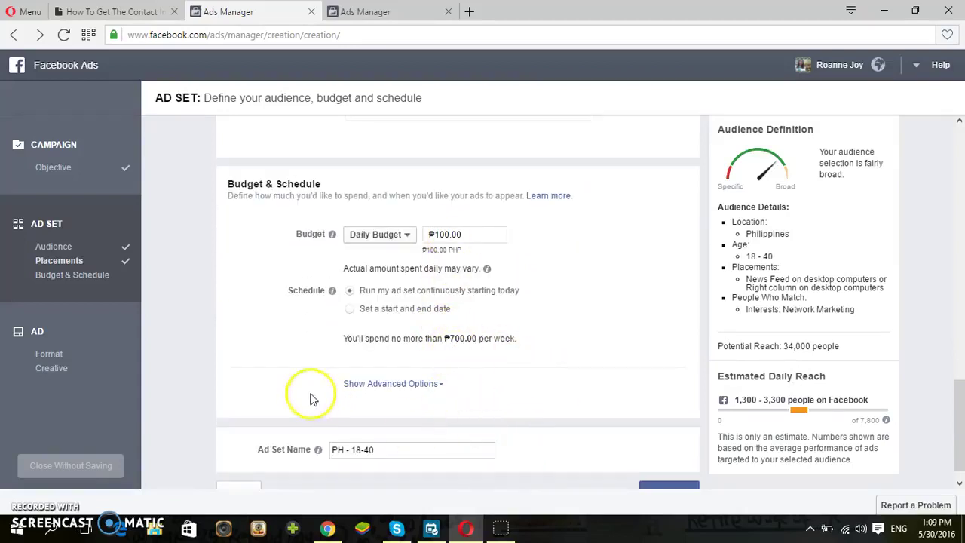
click(350, 312)
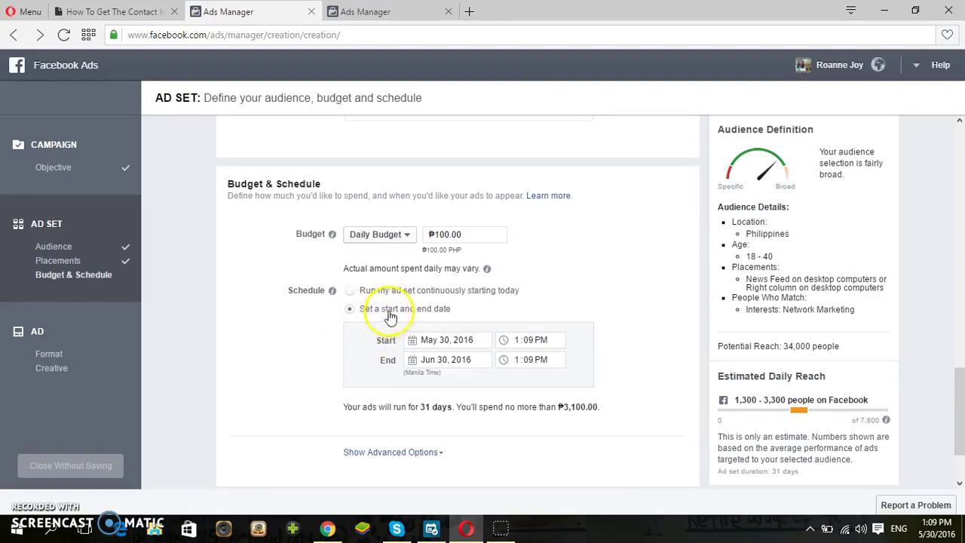
click(436, 361)
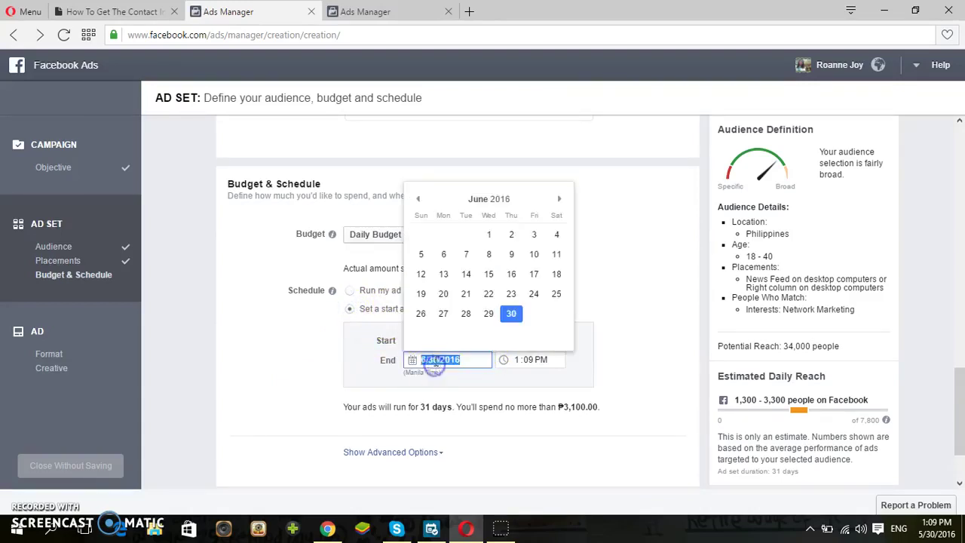
click(559, 199)
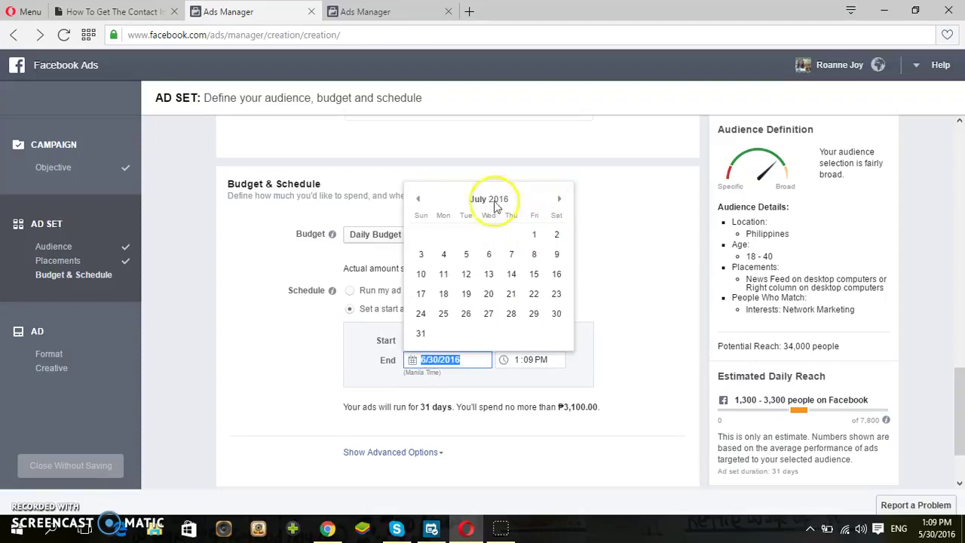
click(419, 198)
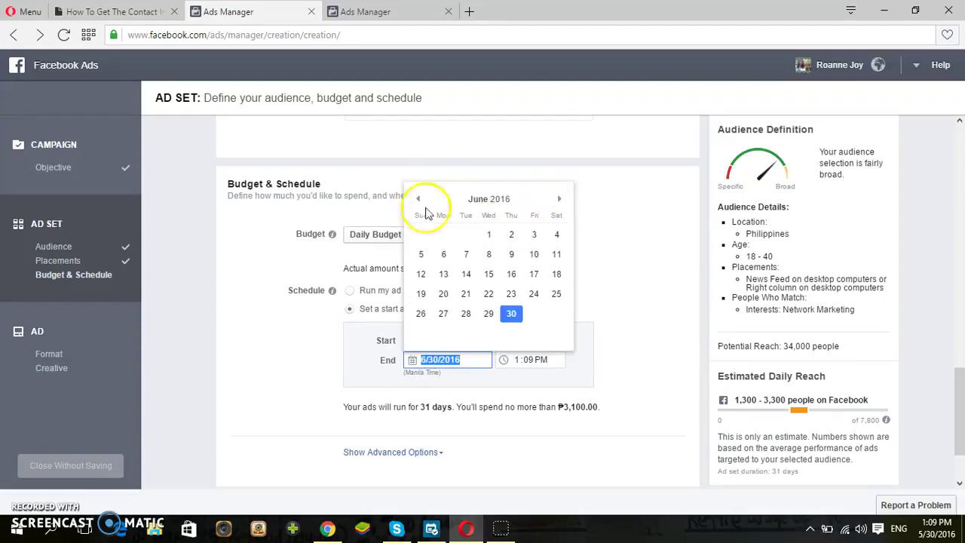
click(511, 235)
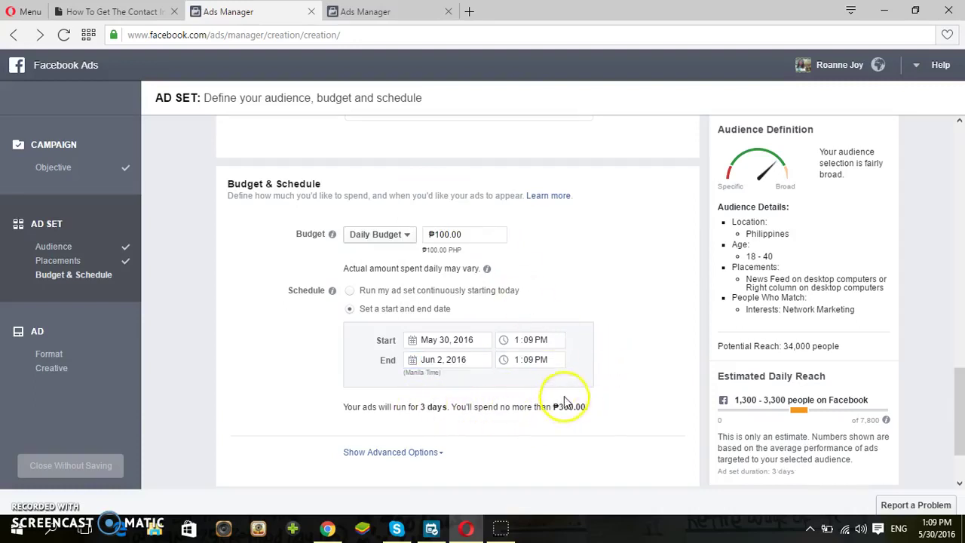
Step: Review the ad set's schedule, location, age, gender and detailed targeting settings
scroll(564, 398, down, 2)
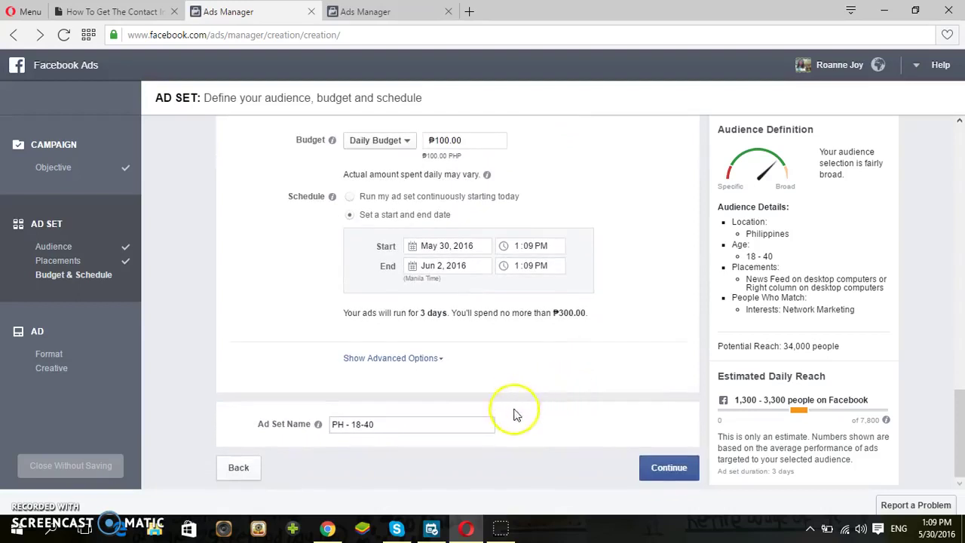
scroll(517, 394, up, 15)
scroll(517, 392, up, 1)
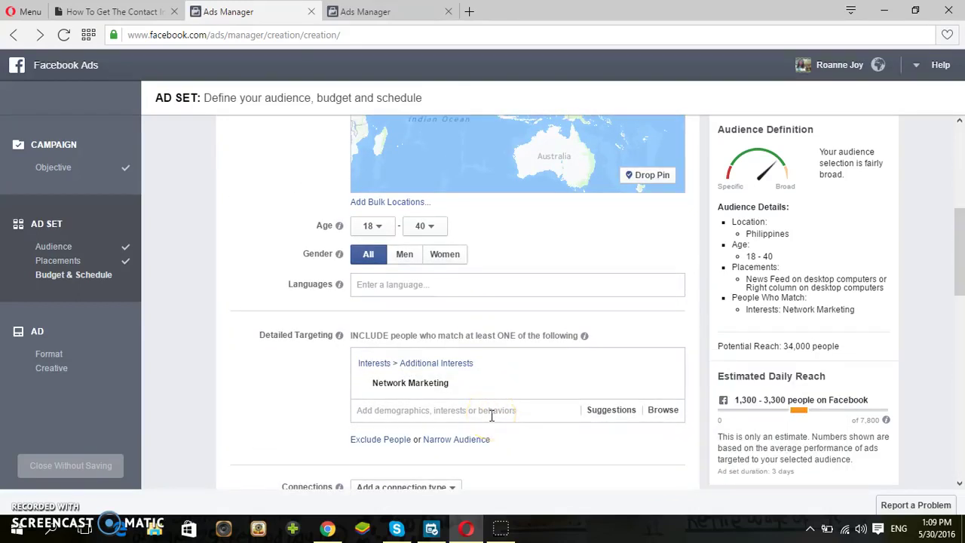
mouse_move(459, 390)
mouse_move(416, 388)
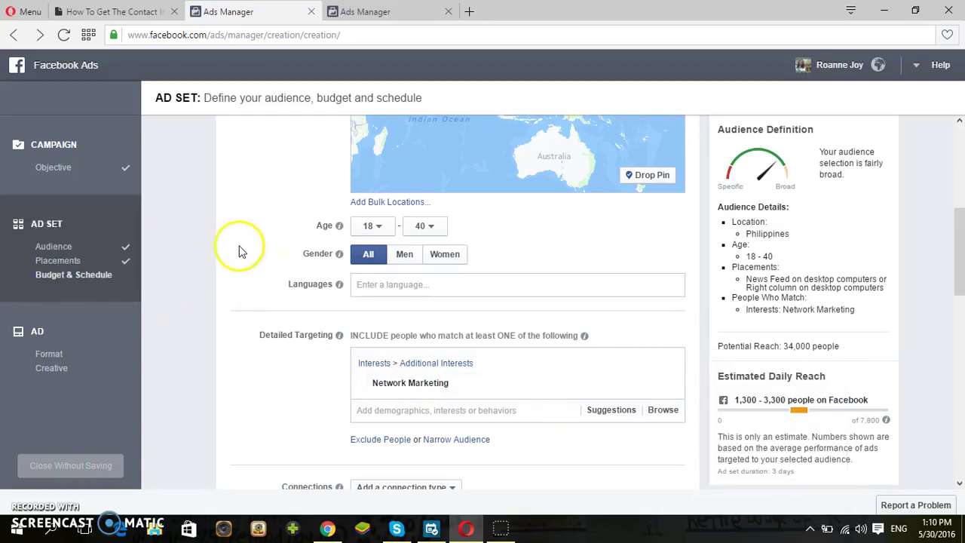
scroll(239, 251, up, 1)
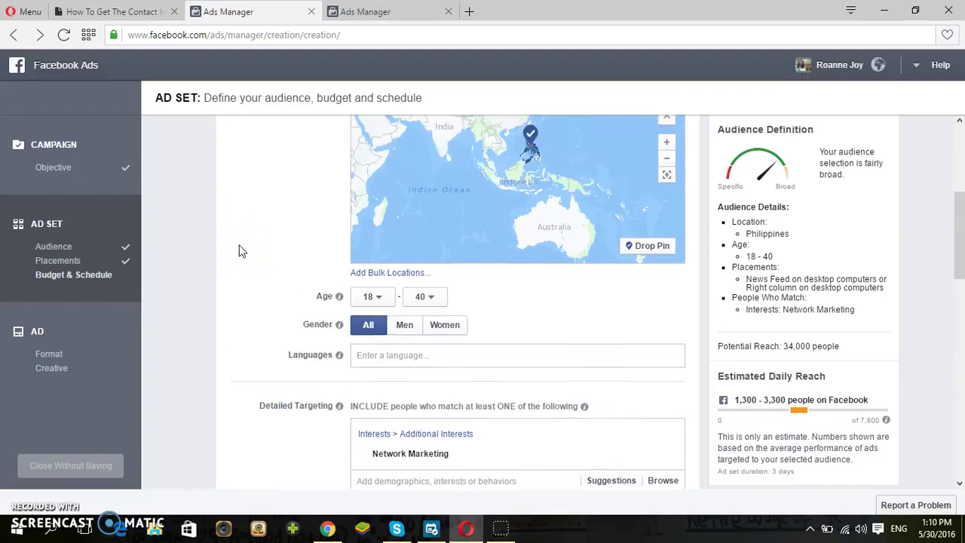
scroll(238, 251, up, 3)
scroll(238, 251, up, 1)
scroll(239, 251, down, 6)
scroll(238, 251, down, 1)
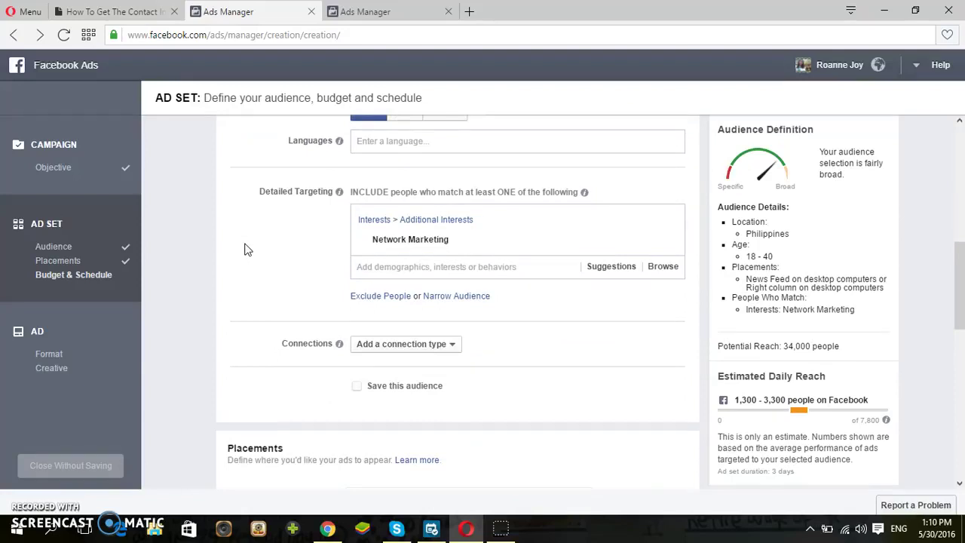
mouse_move(447, 252)
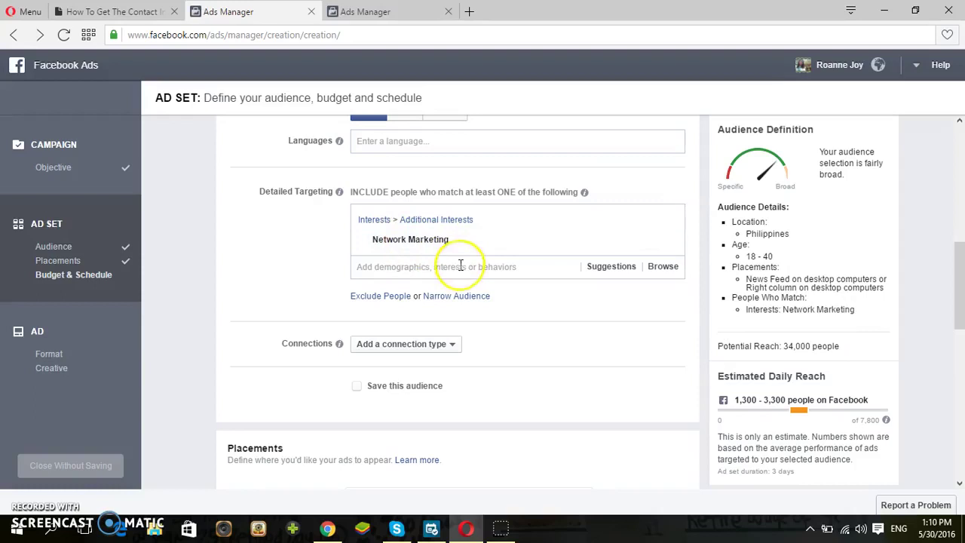
Step: Choose to save this audience and name it "test demogpahics- network marketing"
click(390, 389)
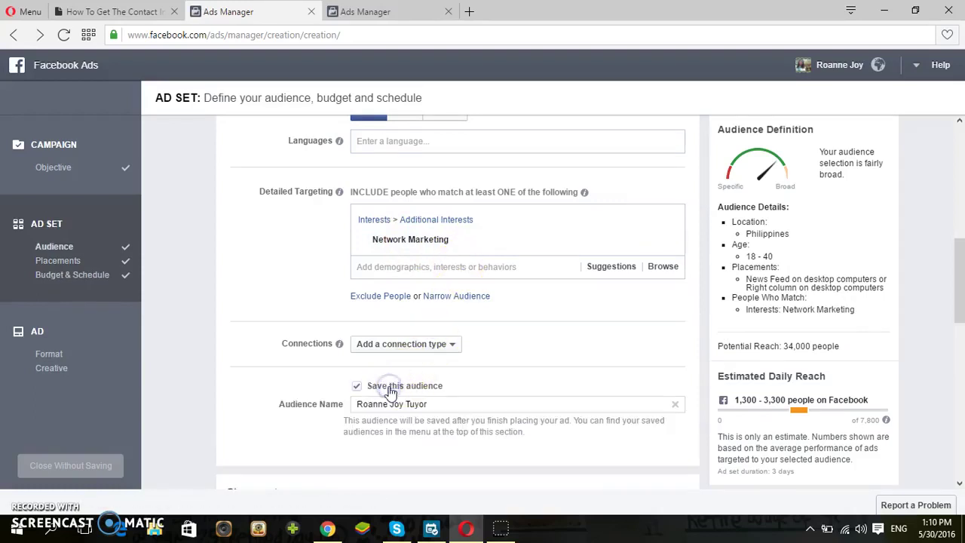
triple_click(414, 403)
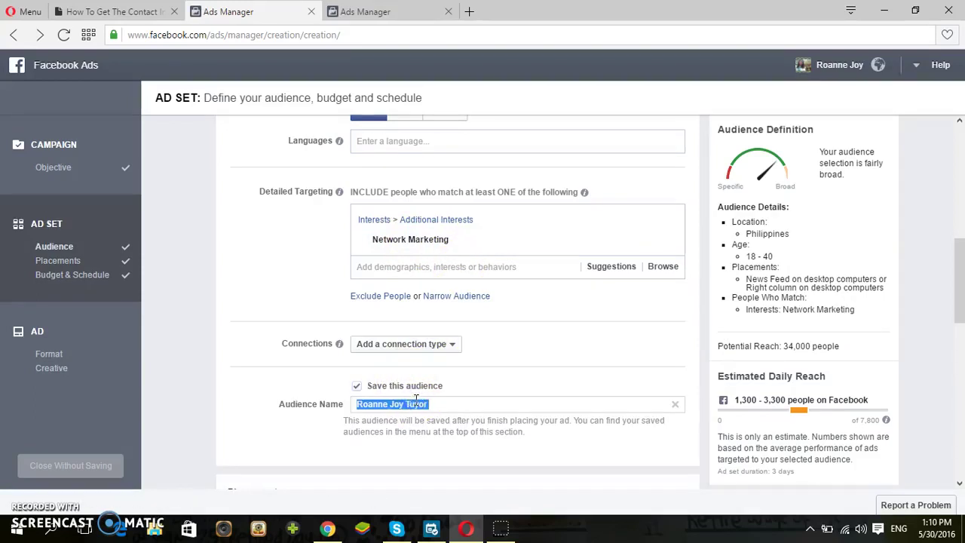
click(426, 395)
click(441, 402)
triple_click(441, 402)
text(test demog)
click(460, 400)
text(pahics)
scroll(455, 405, down, 1)
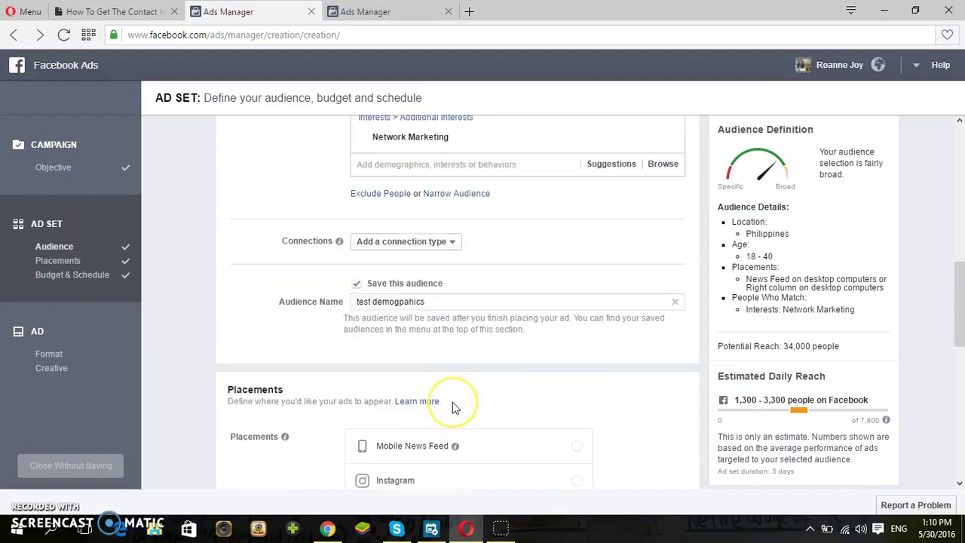
text(- net)
click(463, 400)
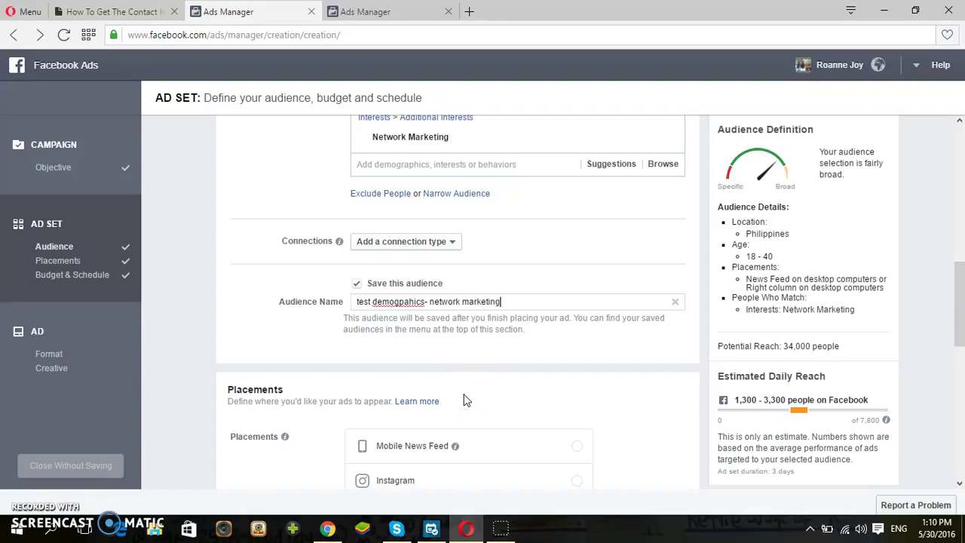
Step: Replace the Network Marketing interest in the detailed targeting with the interest "Multi-level marketing"
scroll(544, 232, up, 1)
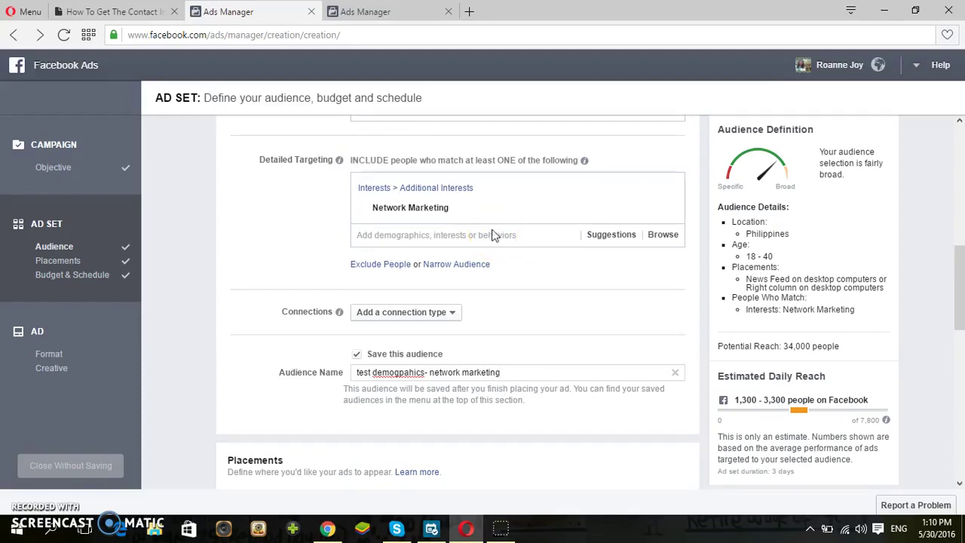
mouse_move(581, 205)
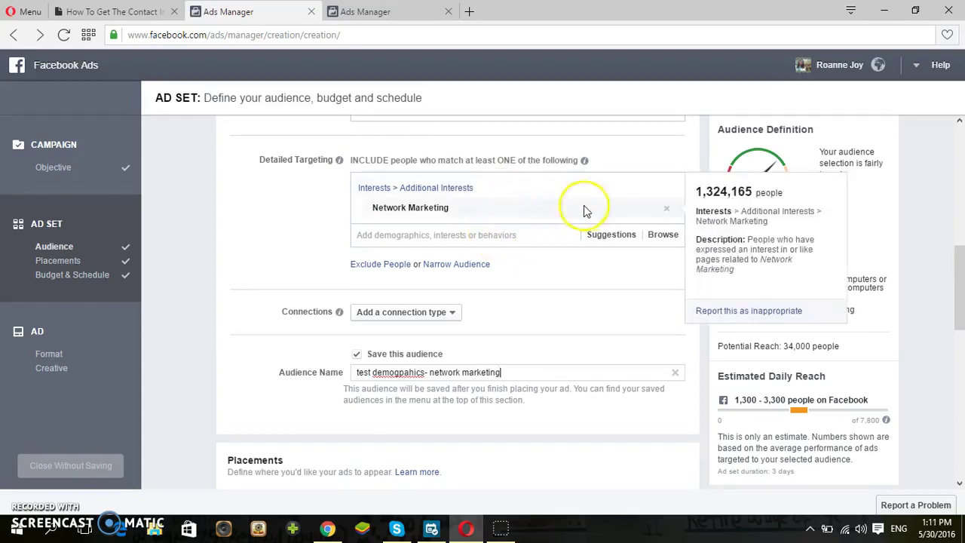
click(668, 214)
click(532, 184)
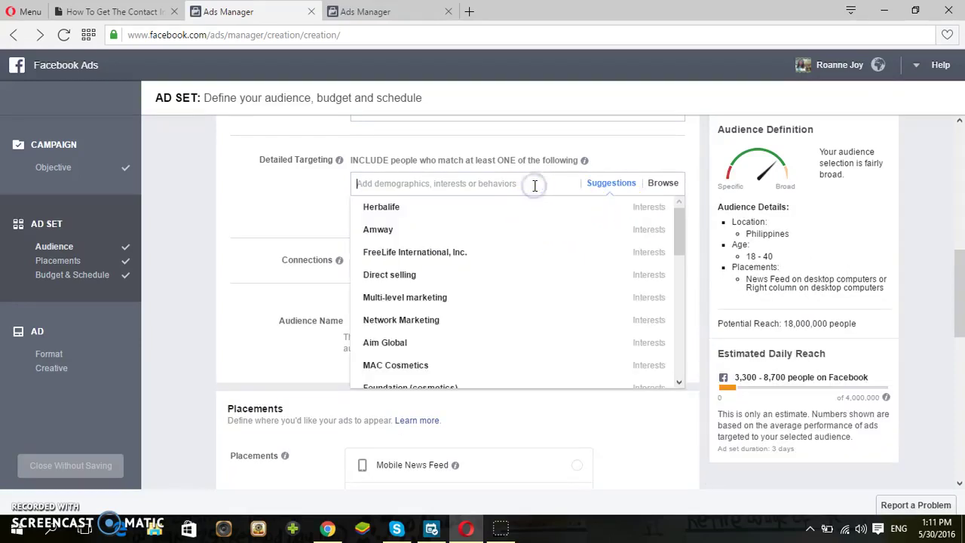
text(multi level)
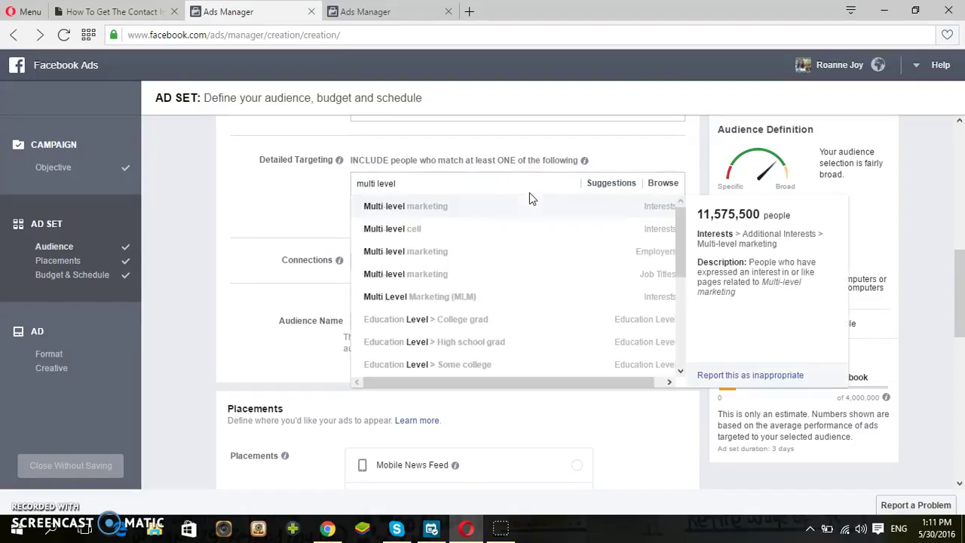
click(524, 204)
click(261, 230)
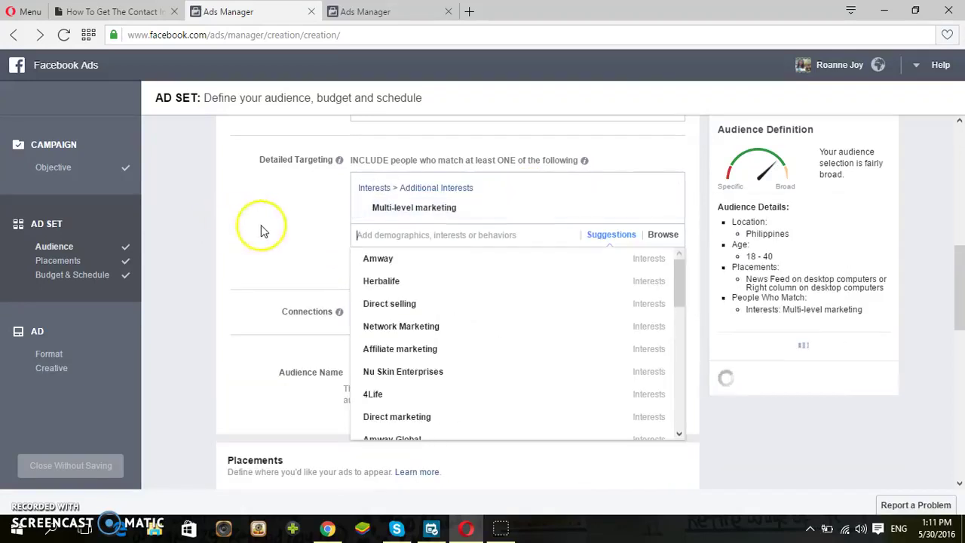
Step: Add the interest "Network Marketing" to the detailed targeting alongside Multi-level marketing
mouse_move(417, 216)
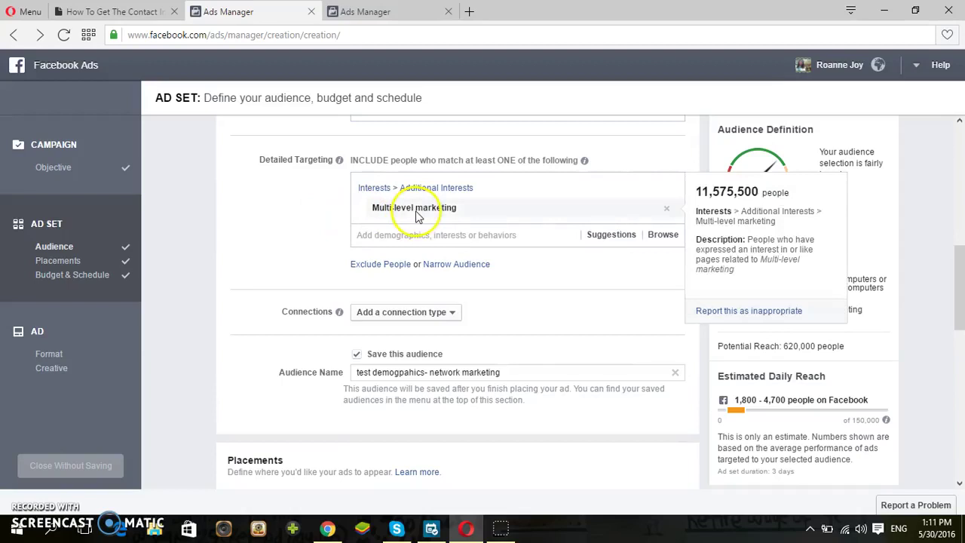
click(396, 234)
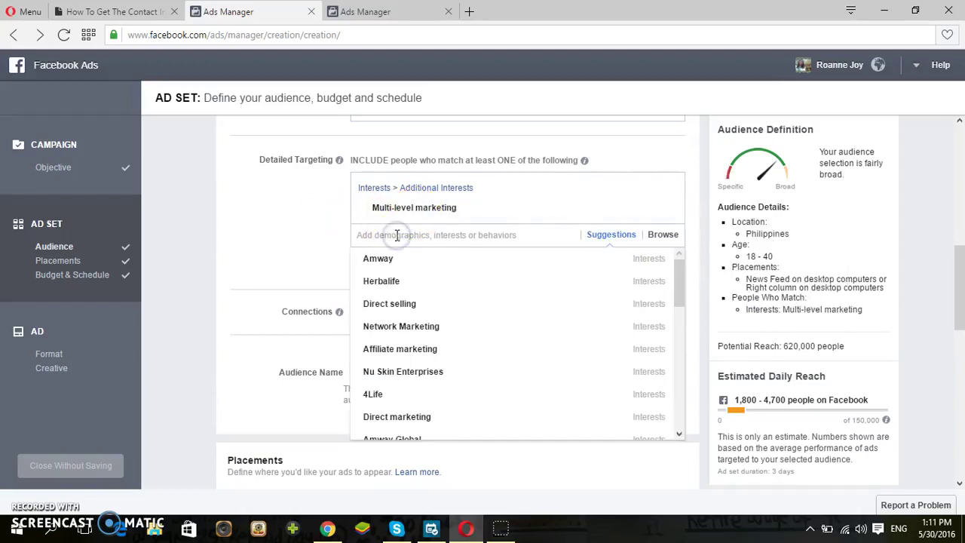
text(network marketing)
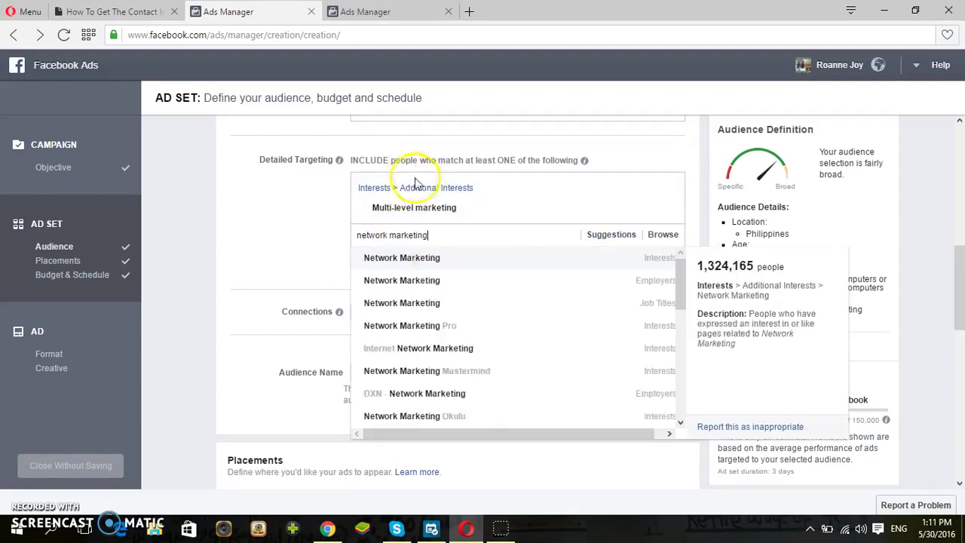
click(452, 257)
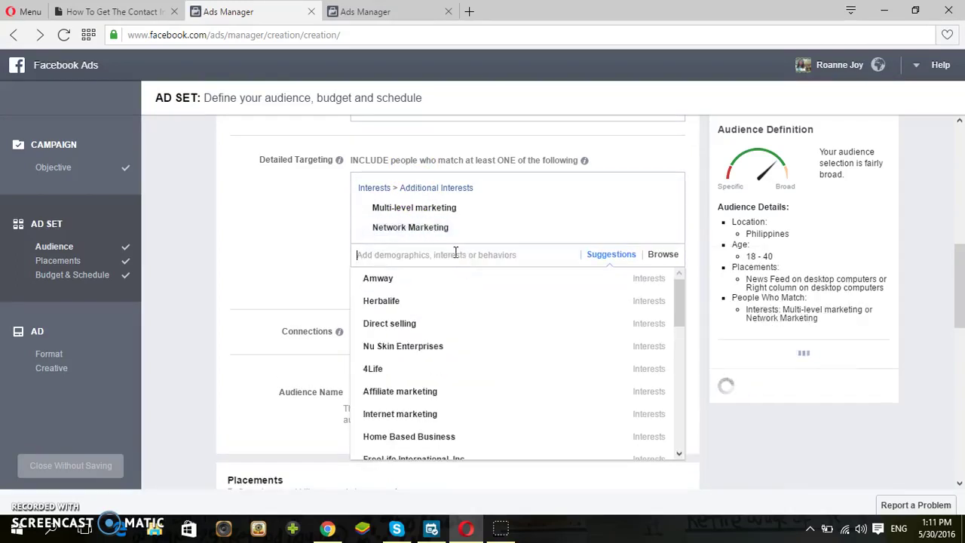
Step: Try the interest Nu Skin Enterprises in the detailed targeting and remove it again
click(452, 344)
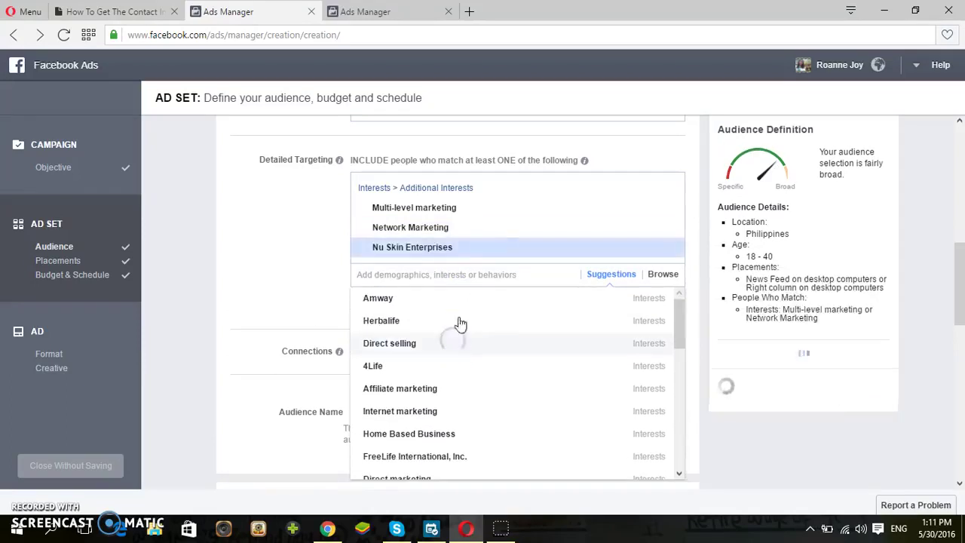
click(313, 241)
mouse_move(457, 208)
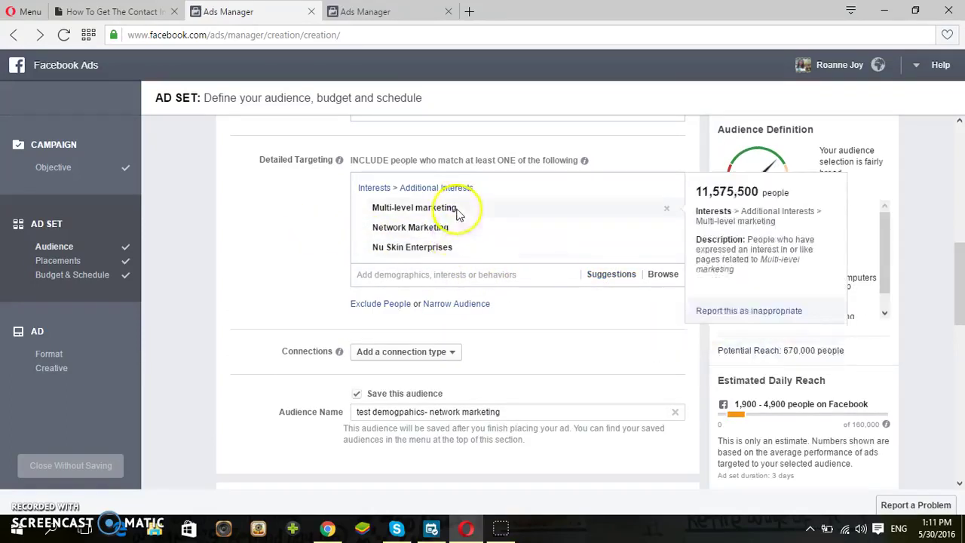
mouse_move(448, 247)
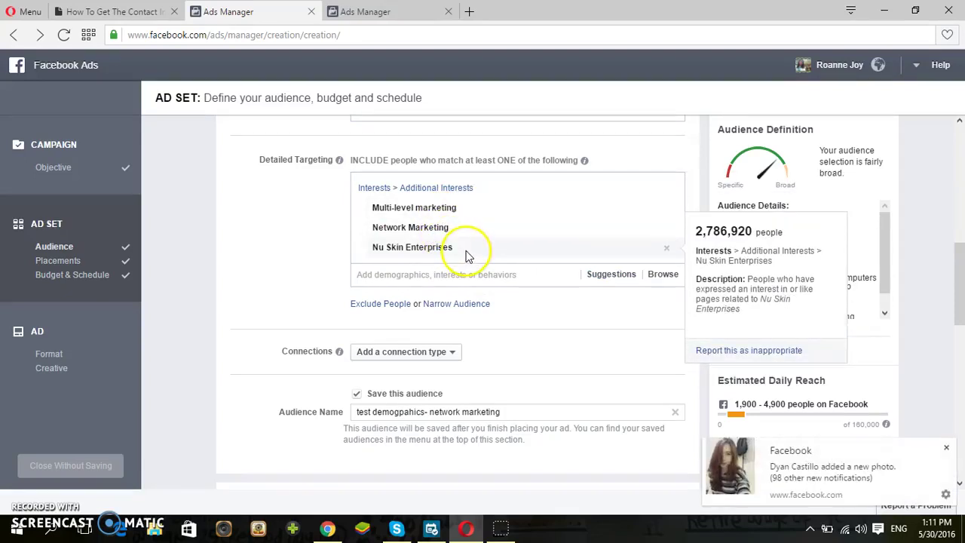
click(668, 251)
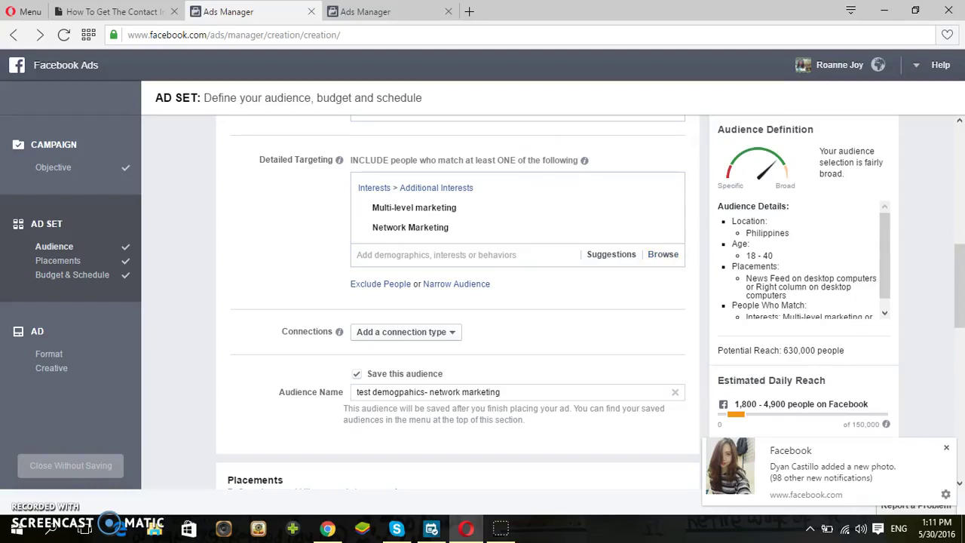
Step: Switch to the campaign list, open the recently completed Website Clicks campaign and view its Facebook ad post
click(407, 12)
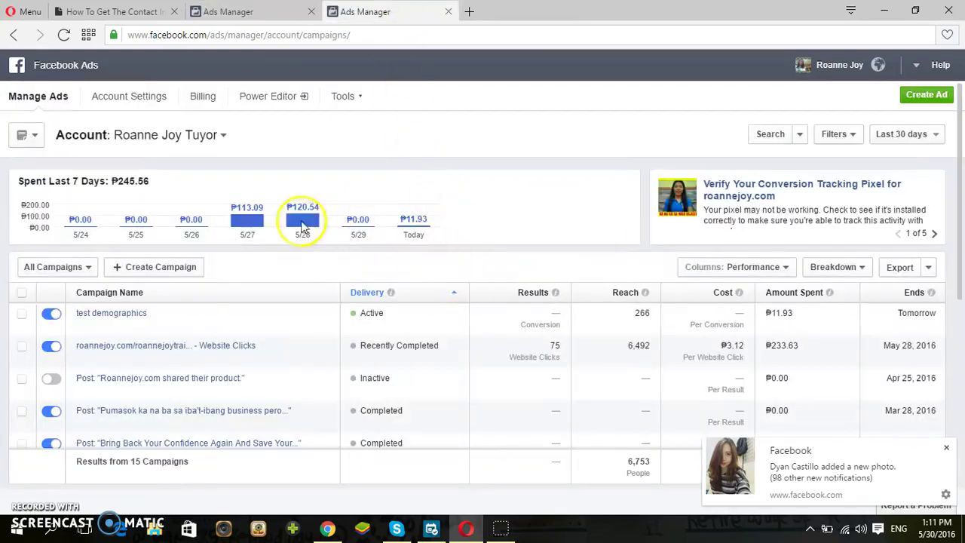
click(177, 347)
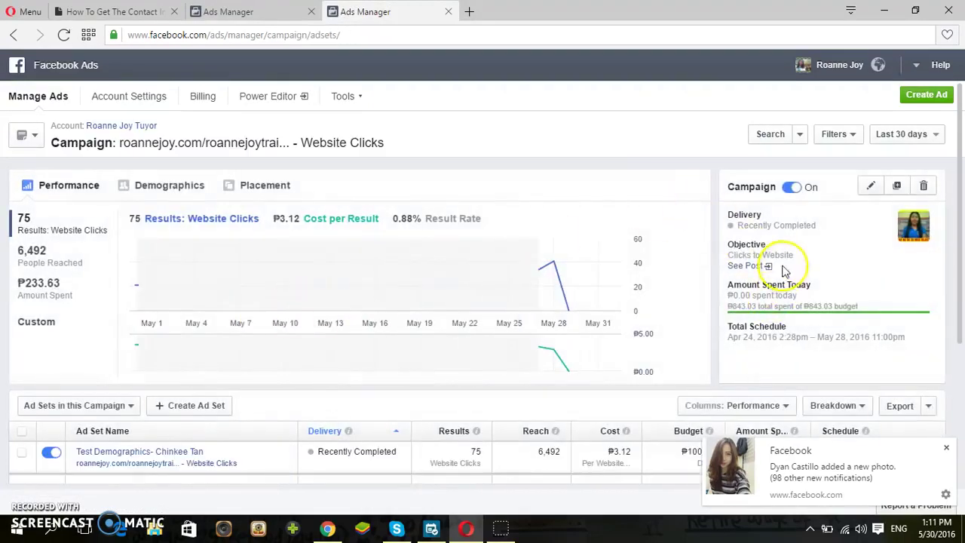
click(747, 266)
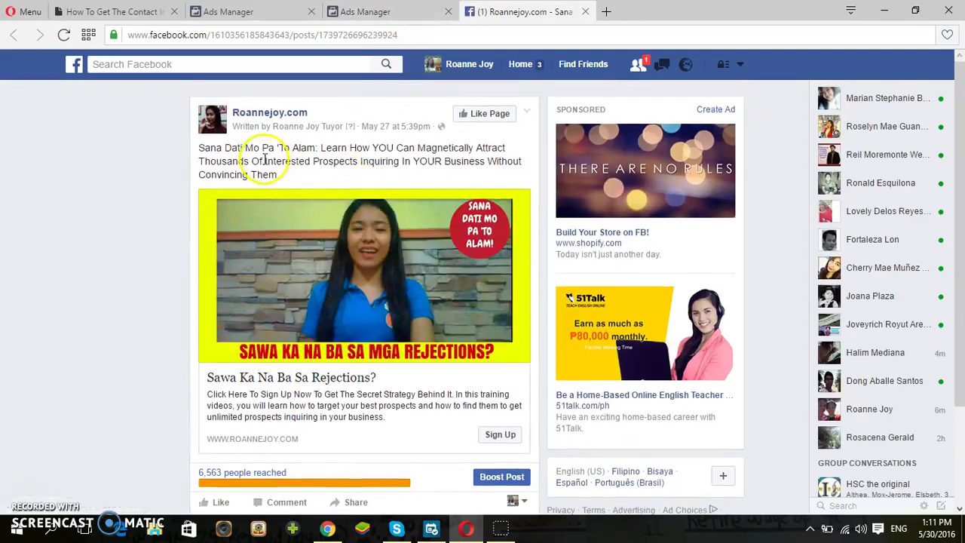
scroll(264, 157, down, 1)
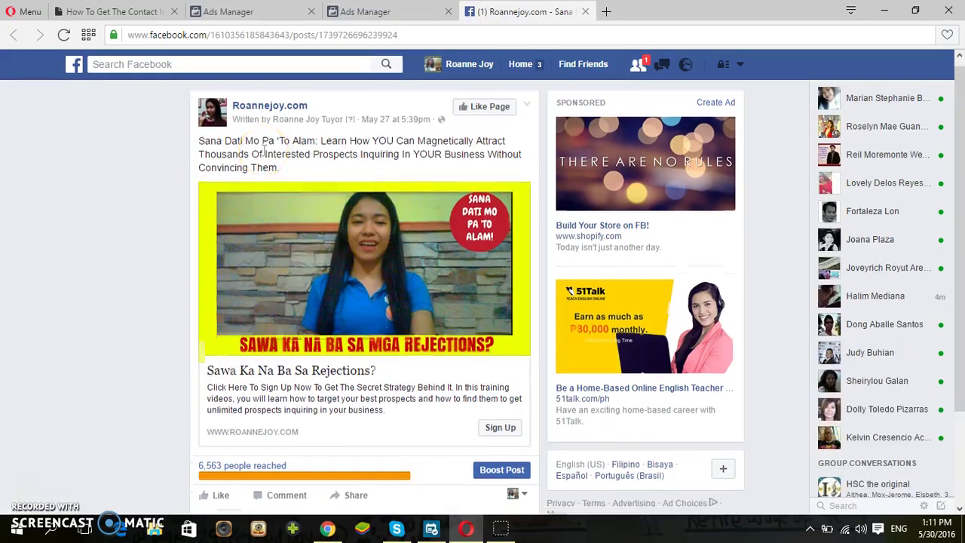
scroll(421, 279, down, 1)
scroll(420, 269, up, 2)
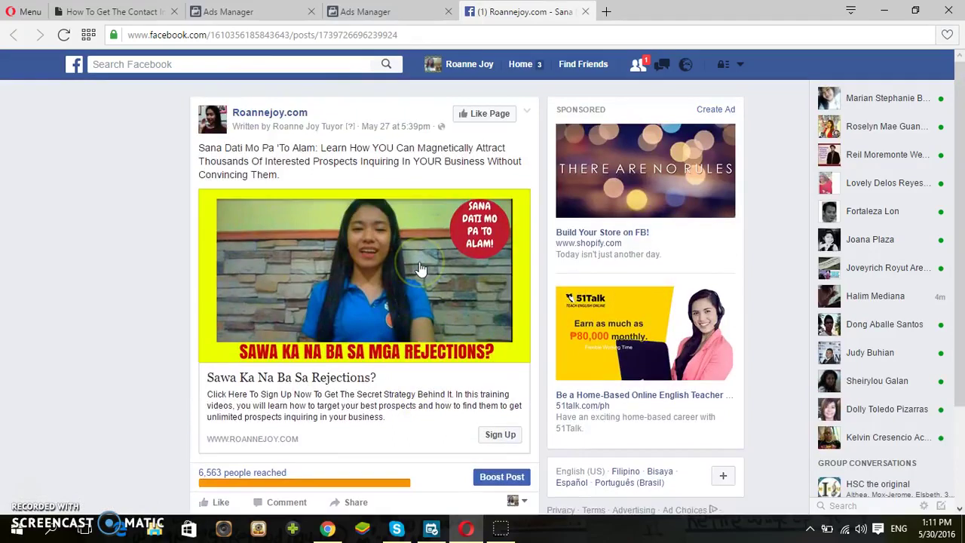
Step: Open the landing page linked from the ad post and compare its headline and sign-up form with the post
click(419, 265)
click(503, 15)
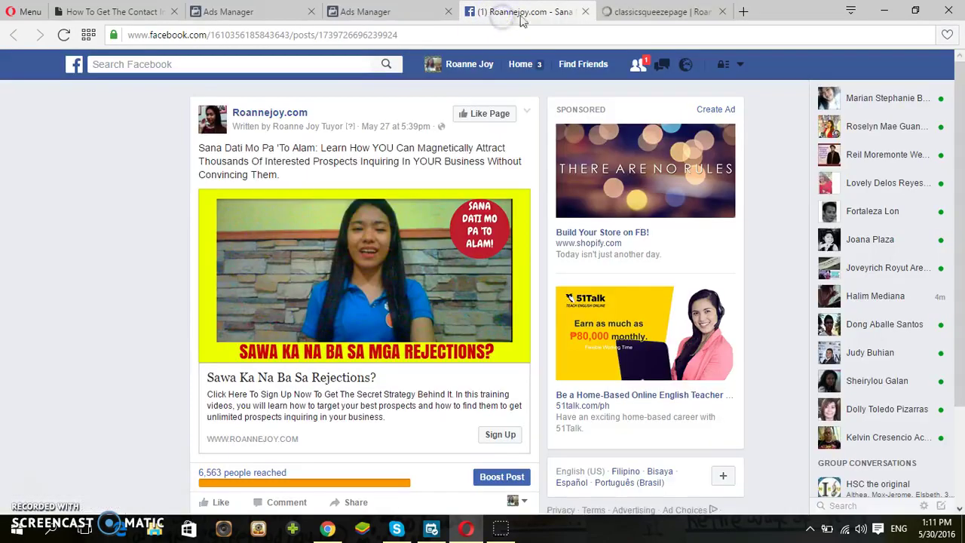
click(635, 13)
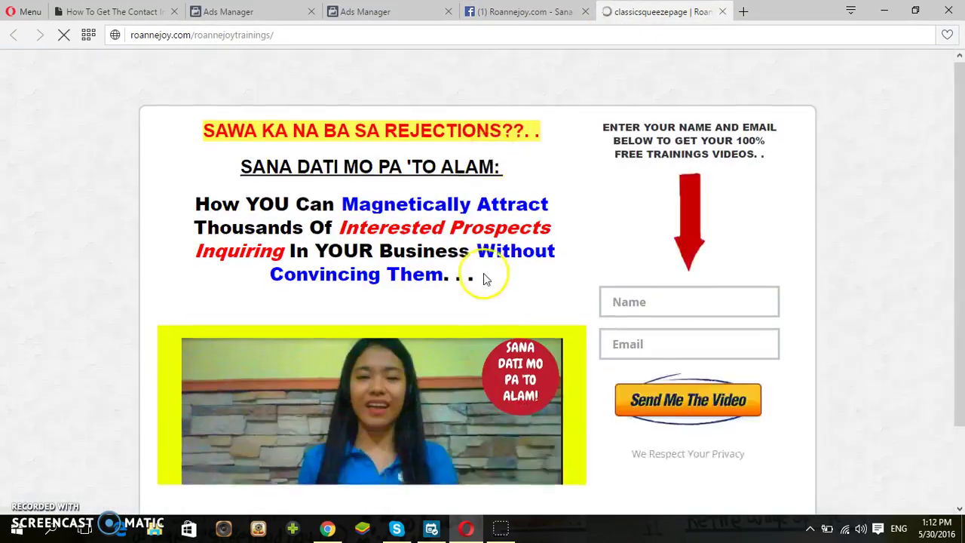
scroll(486, 276, down, 2)
scroll(483, 277, up, 1)
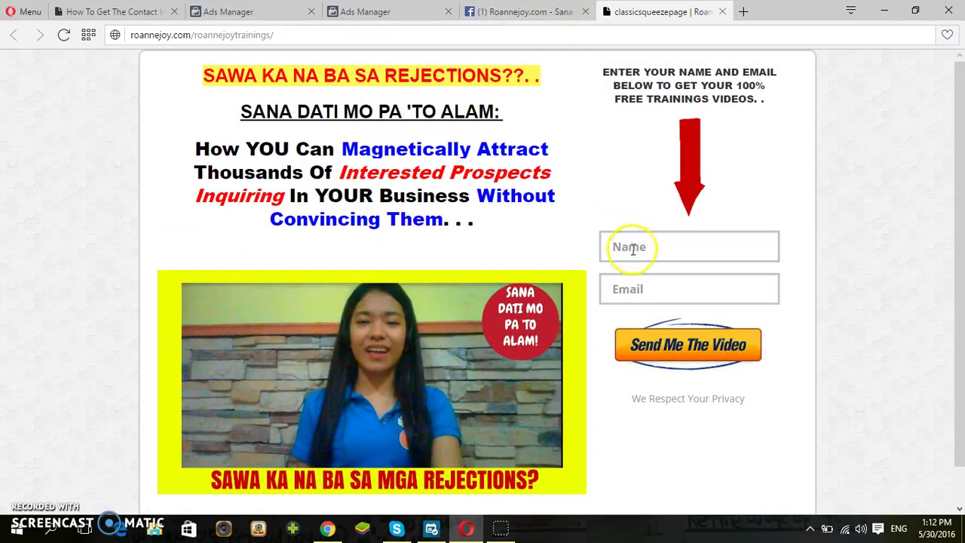
click(528, 13)
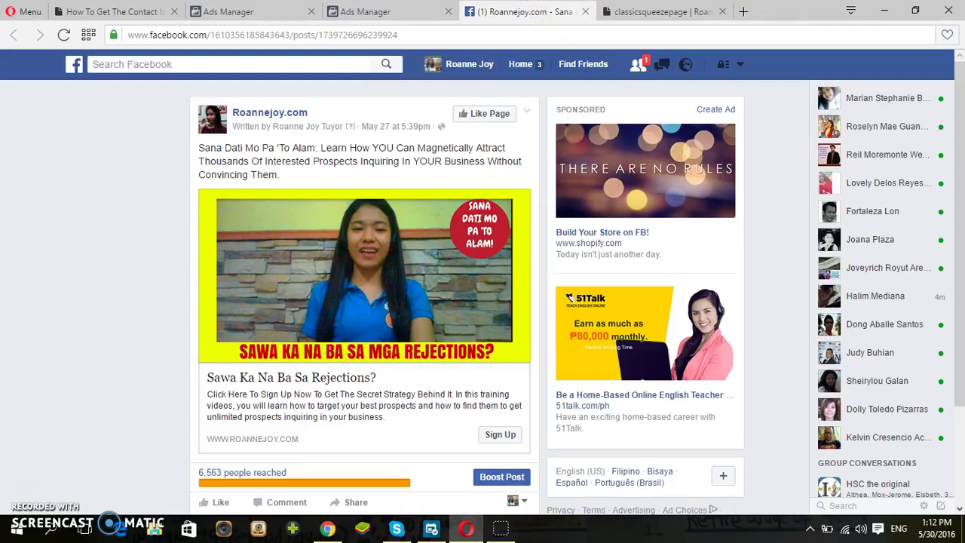
click(663, 18)
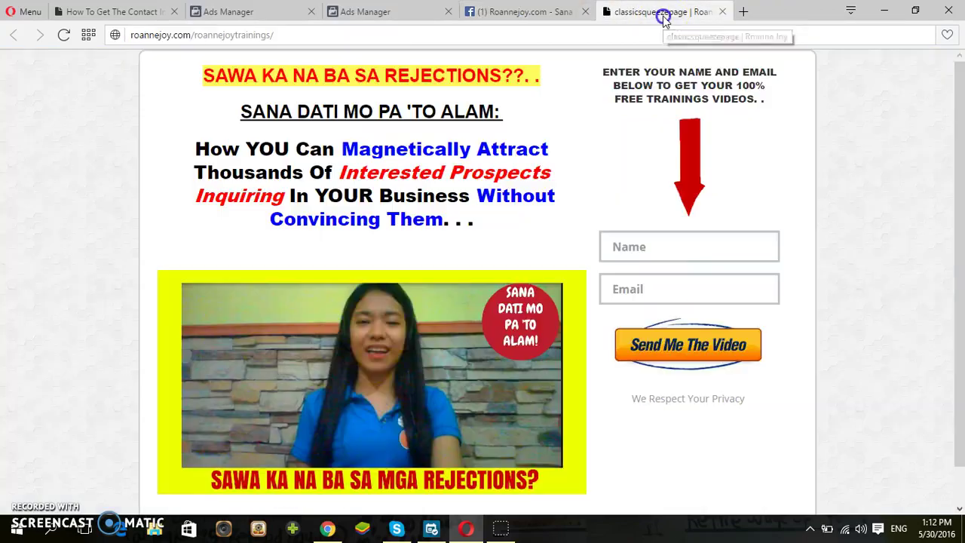
click(679, 243)
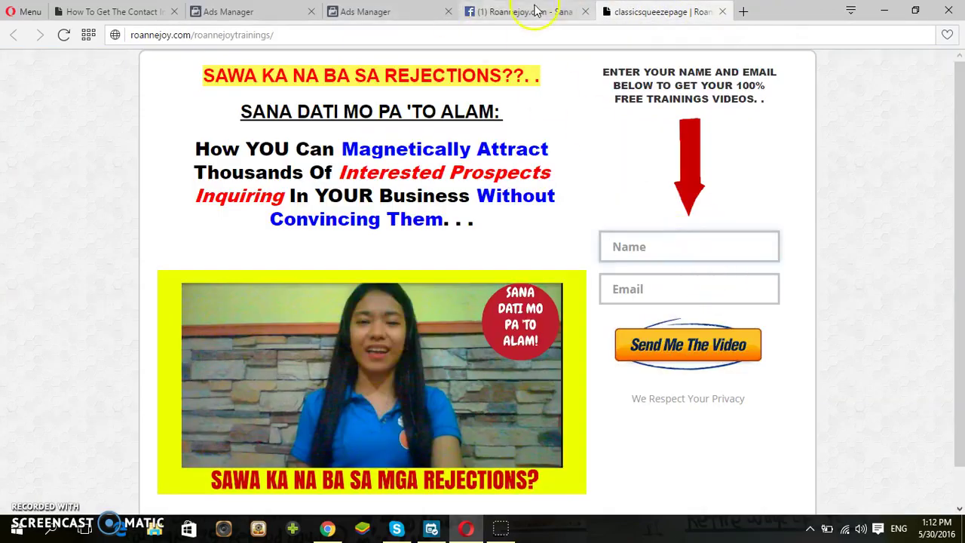
click(538, 13)
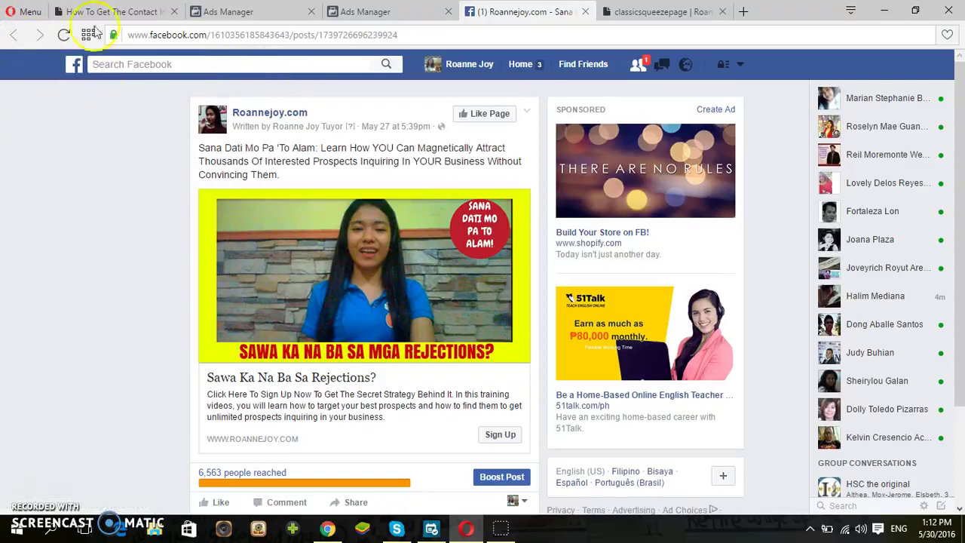
Step: Return to the Website Clicks campaign and examine its ad set's results, reach, cost per click, amount spent and performance graph
click(407, 14)
scroll(437, 241, down, 2)
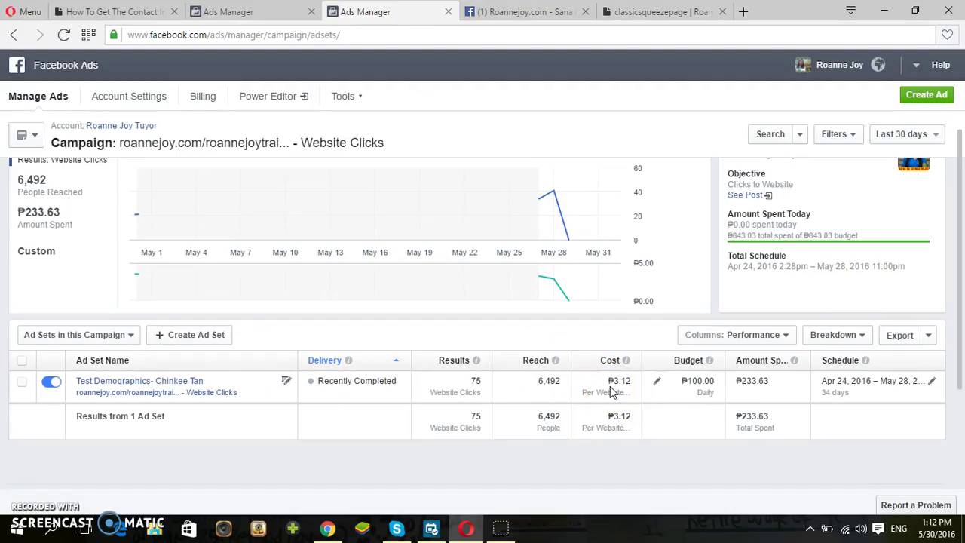
double_click(763, 381)
click(762, 381)
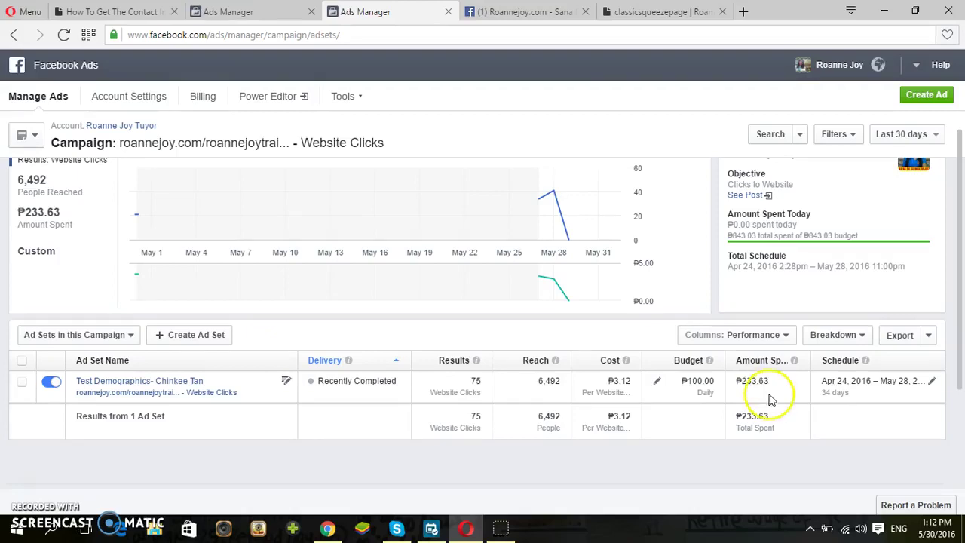
scroll(573, 377, up, 1)
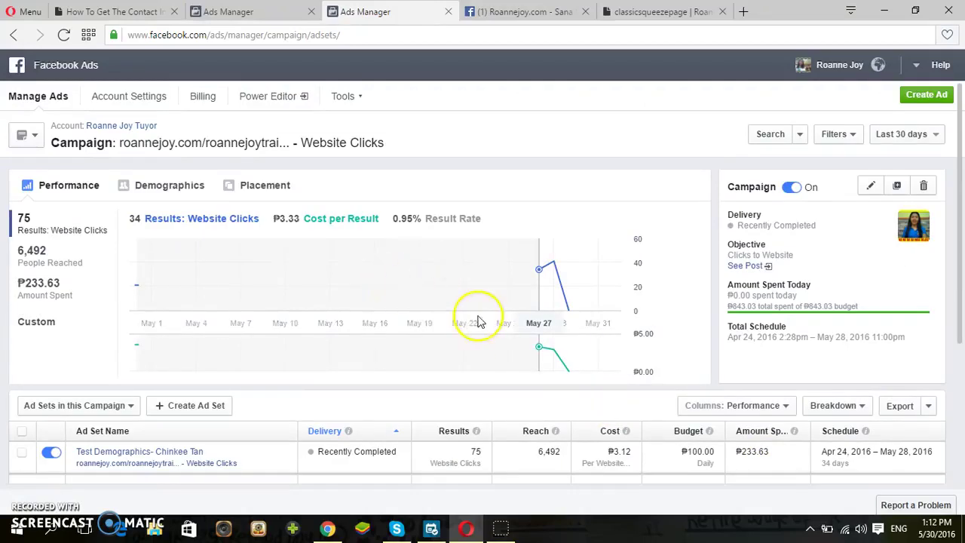
scroll(477, 319, down, 2)
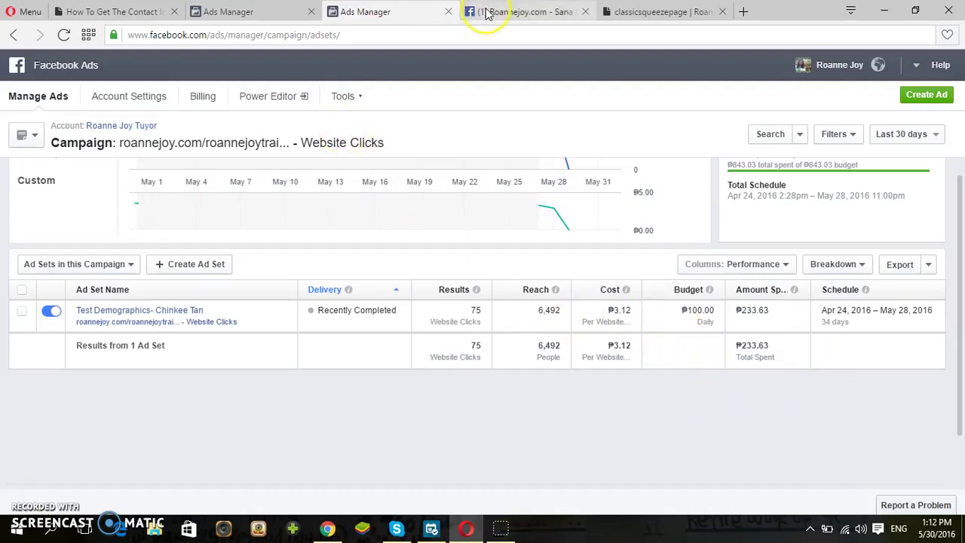
click(535, 12)
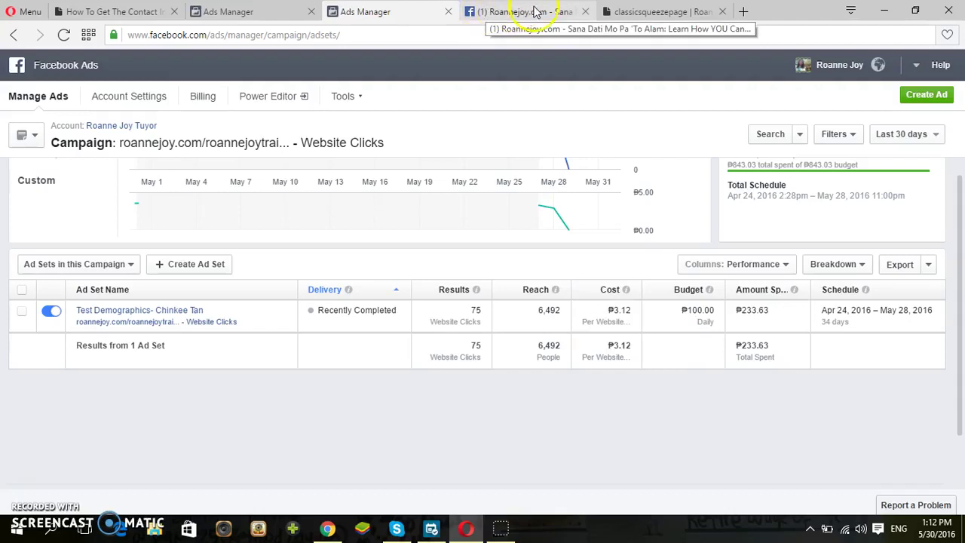
scroll(383, 462, up, 1)
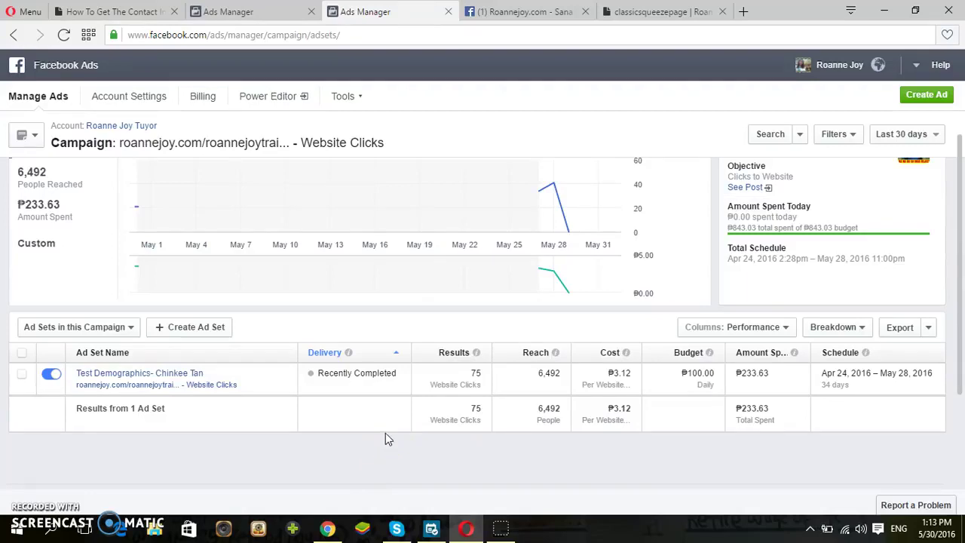
Step: Go back to the new ad set and review its audience location, age range, gender and detailed targeting interests
click(224, 9)
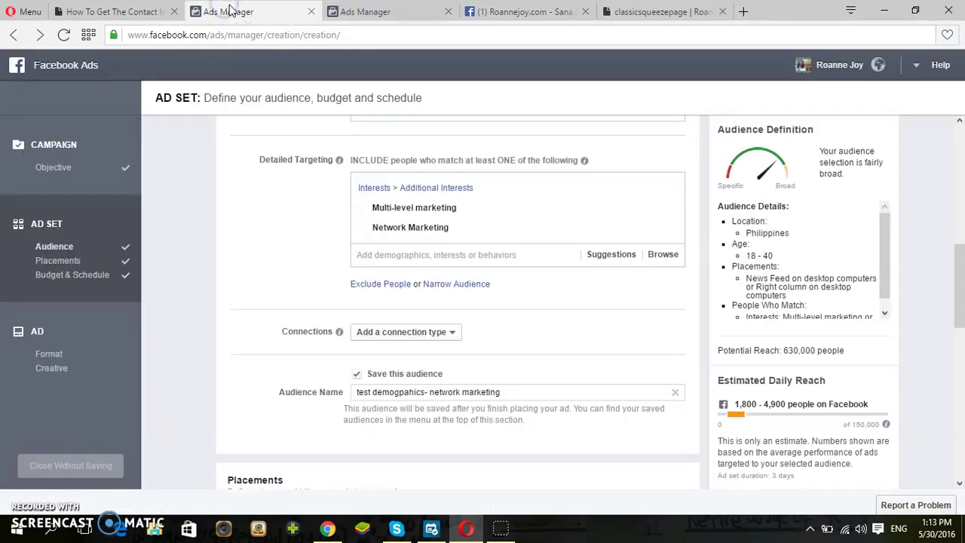
drag(960, 301, 964, 219)
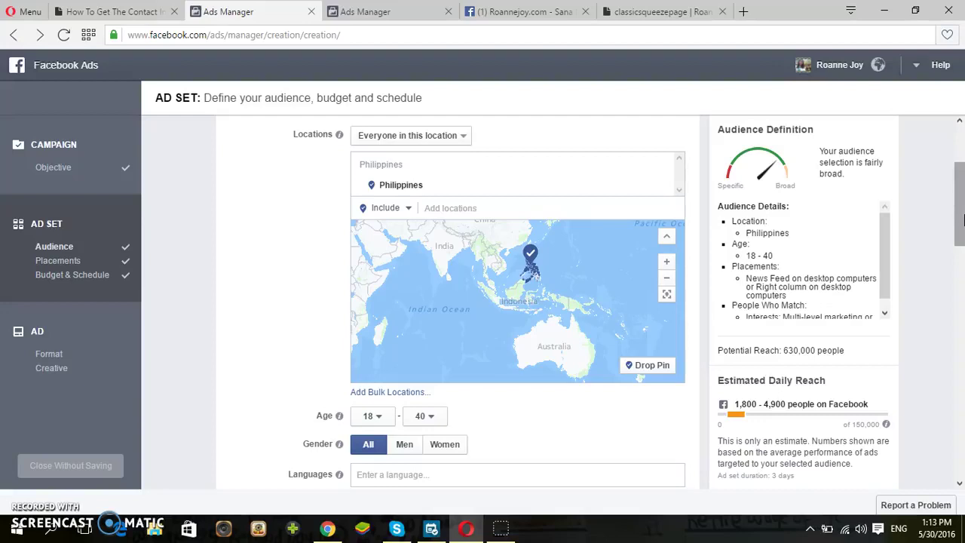
drag(961, 206, 961, 209)
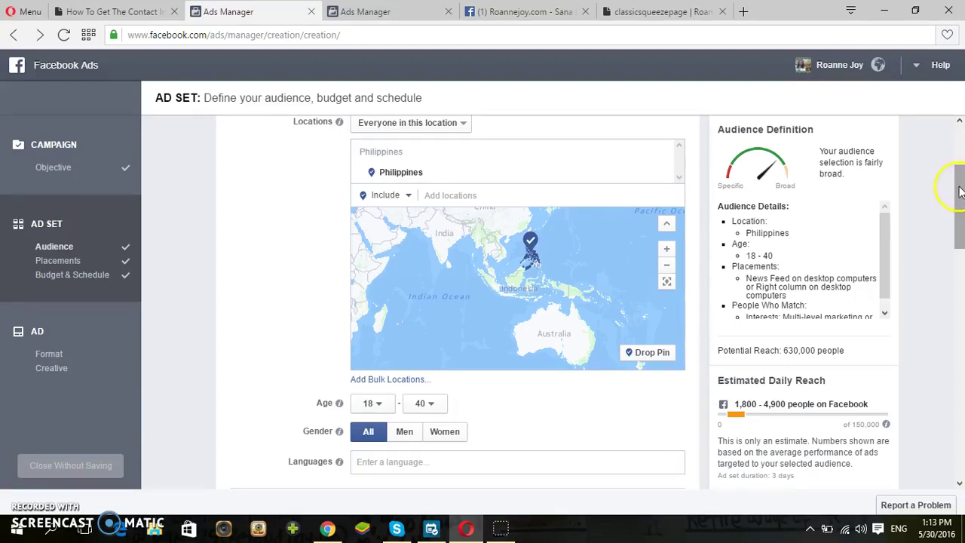
scroll(961, 192, down, 2)
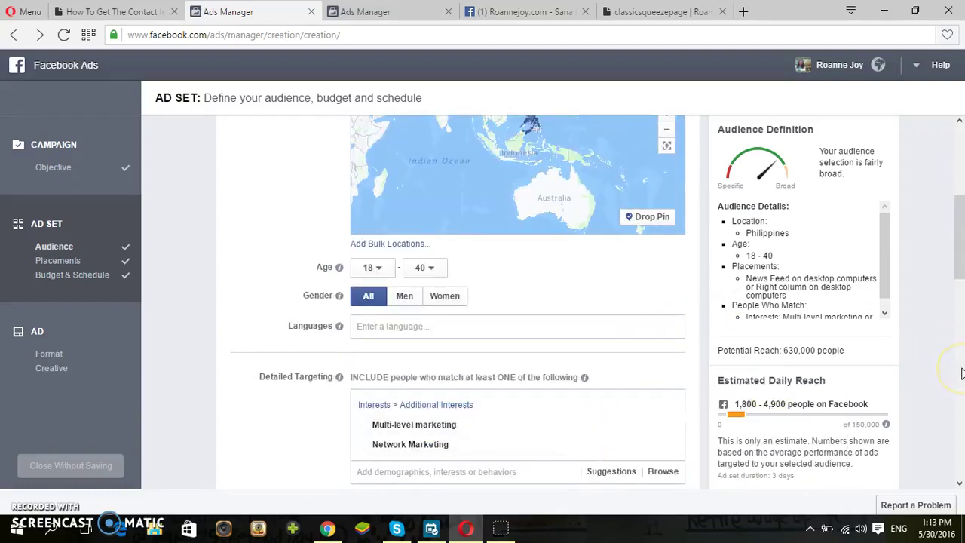
click(958, 239)
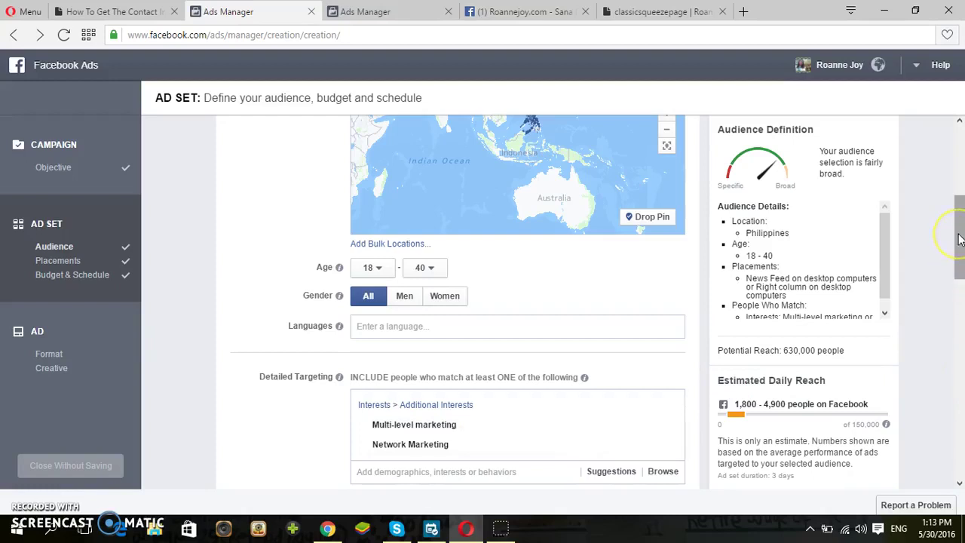
drag(959, 238, 960, 264)
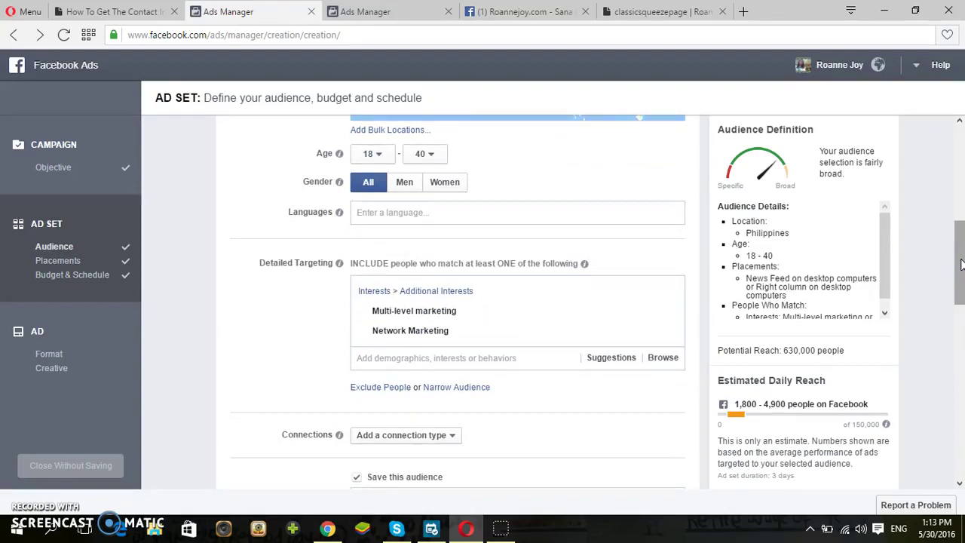
scroll(960, 263, up, 1)
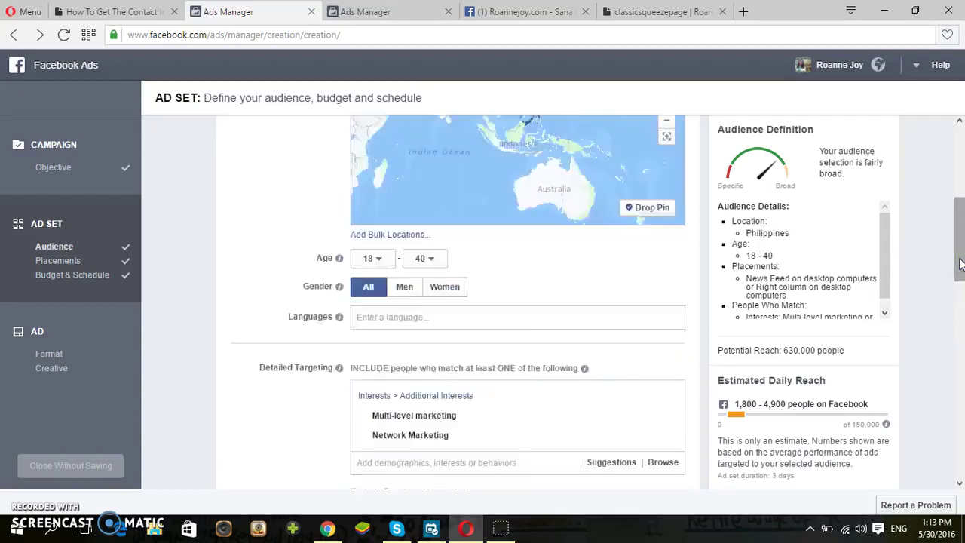
scroll(961, 264, up, 2)
scroll(960, 264, up, 2)
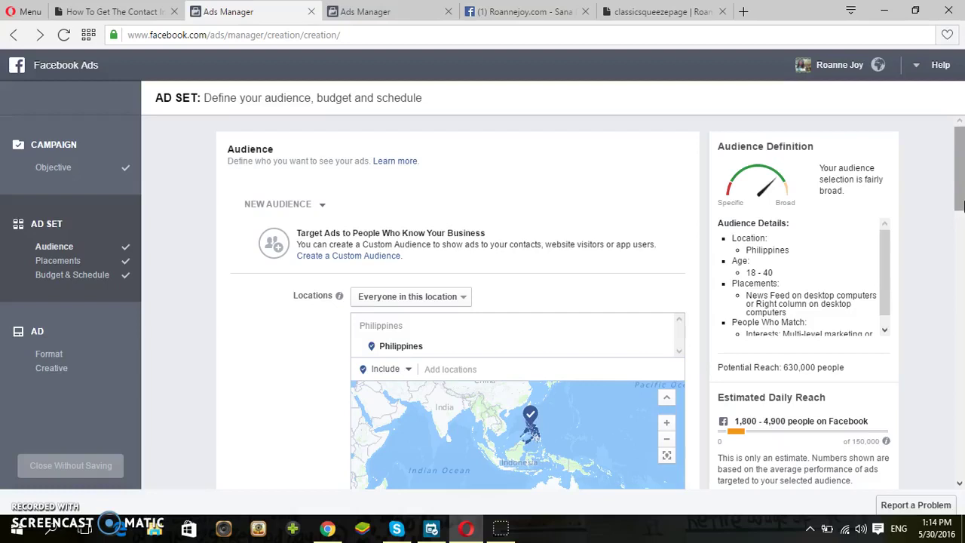
click(961, 173)
drag(961, 173, 961, 158)
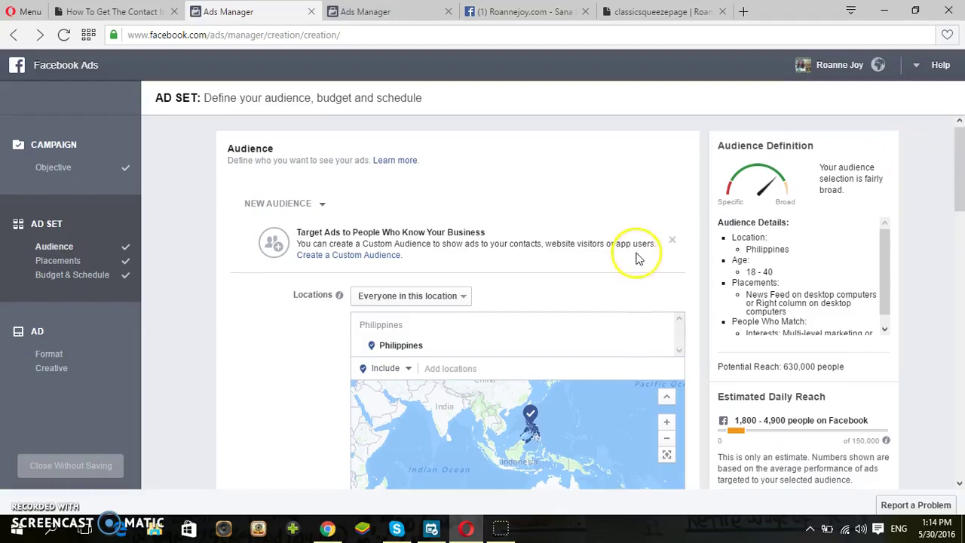
scroll(635, 249, down, 3)
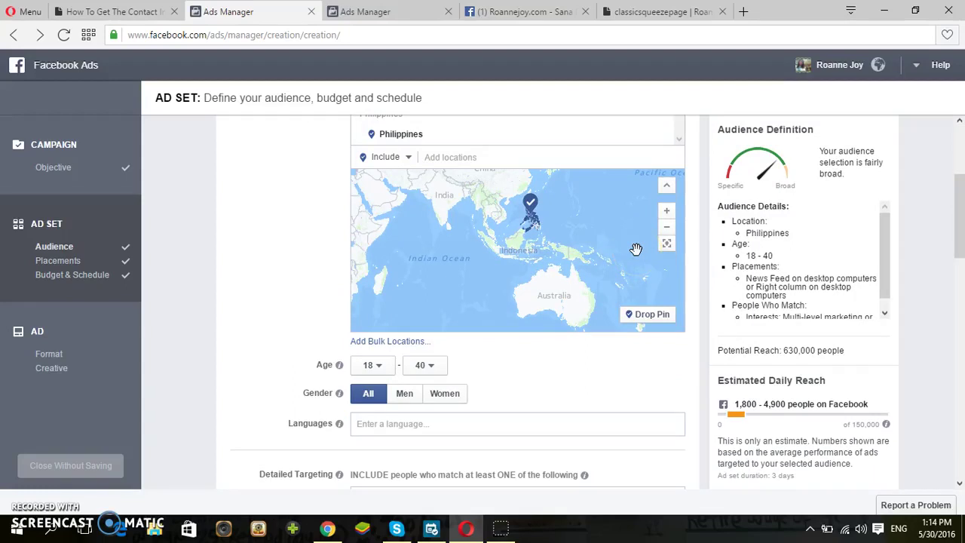